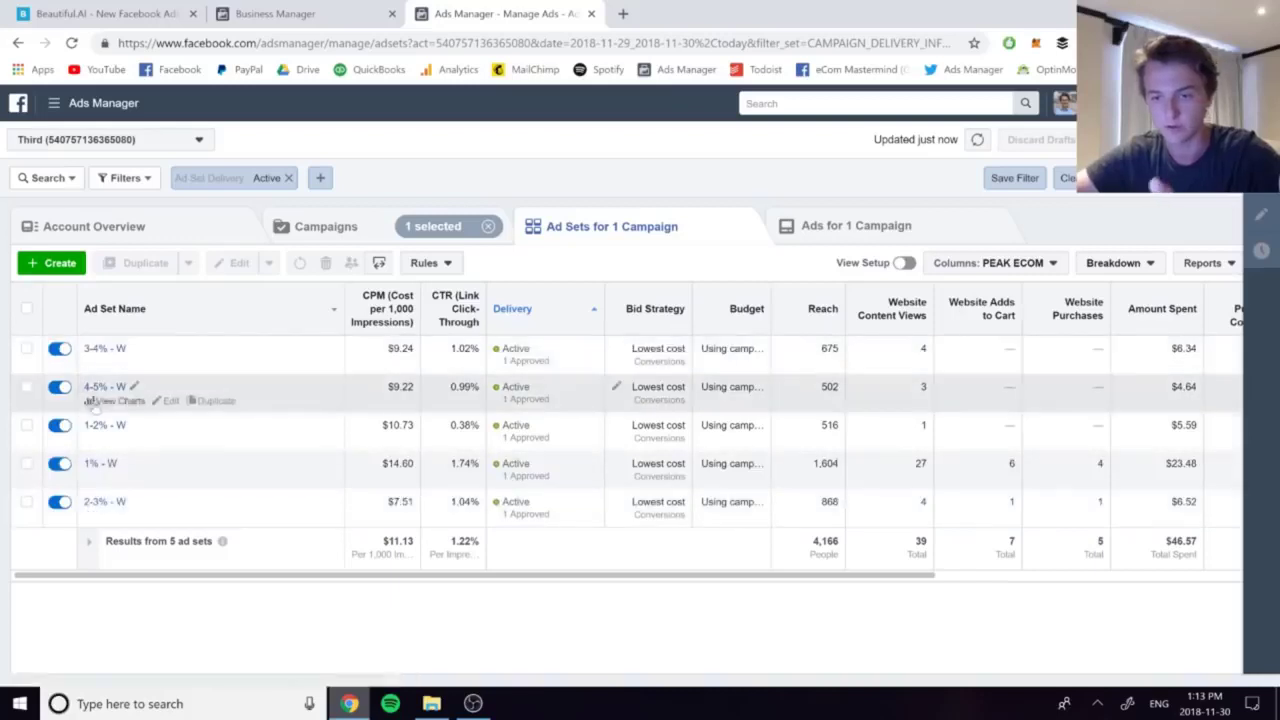
- Scroll through the ad set results columns, then select the 1% - W ad set
scroll(612, 432, "right", 4)
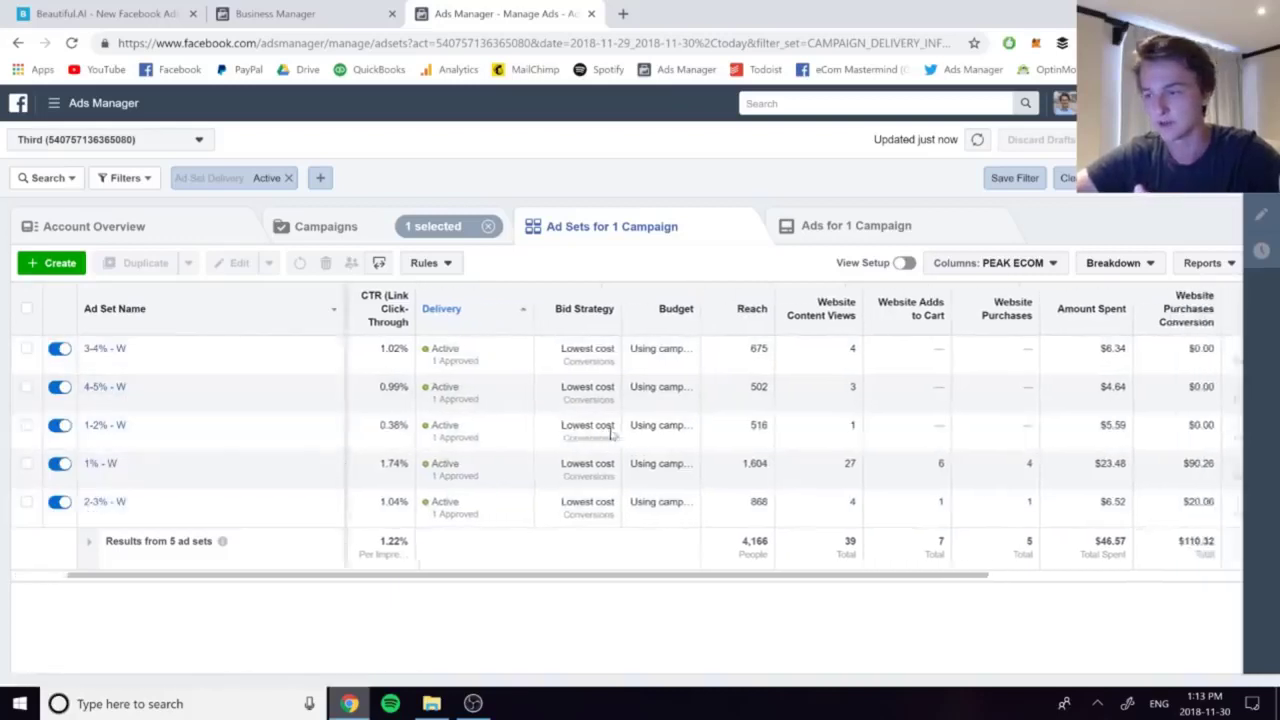
scroll(612, 432, "left", 2)
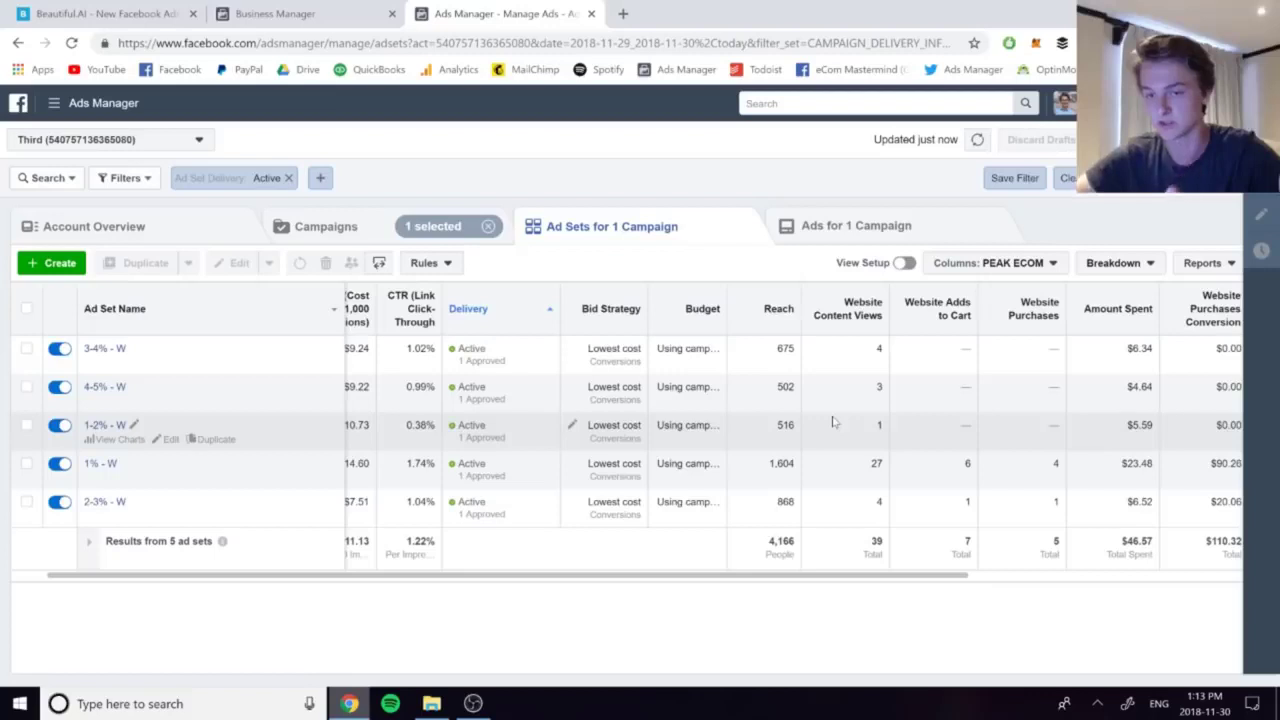
scroll(834, 423, "right", 5)
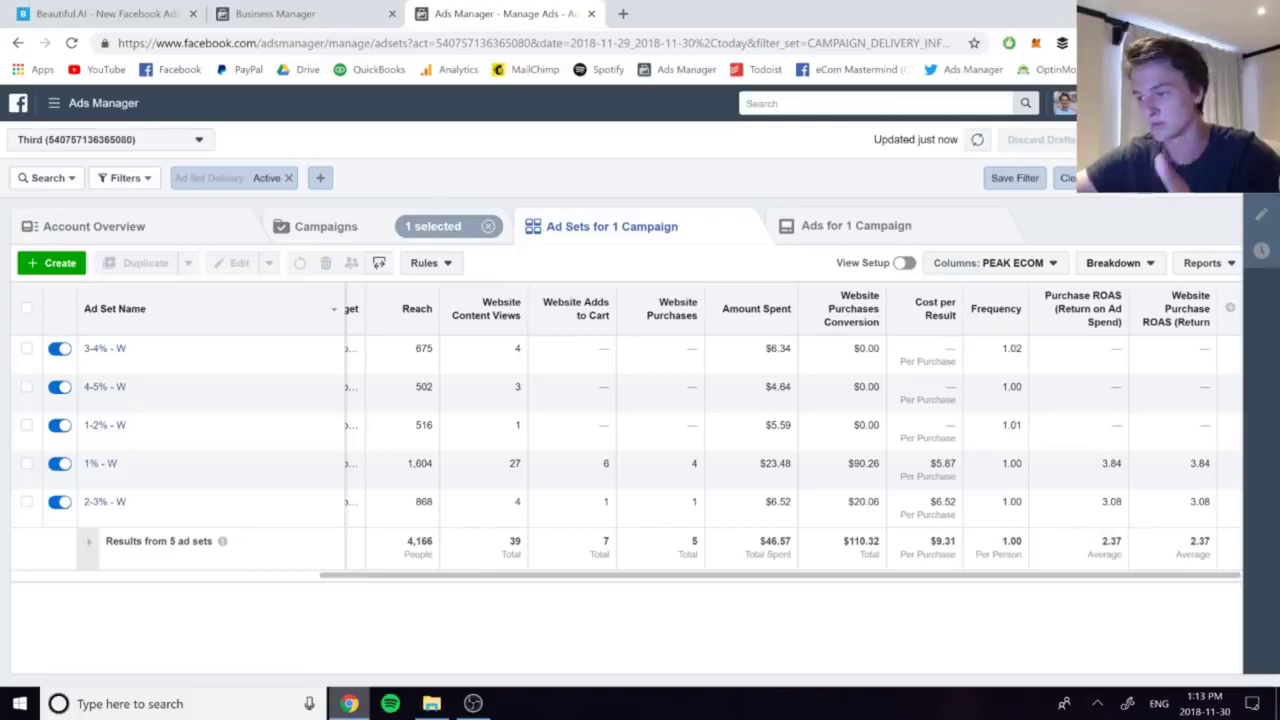
mouse_move(191, 478)
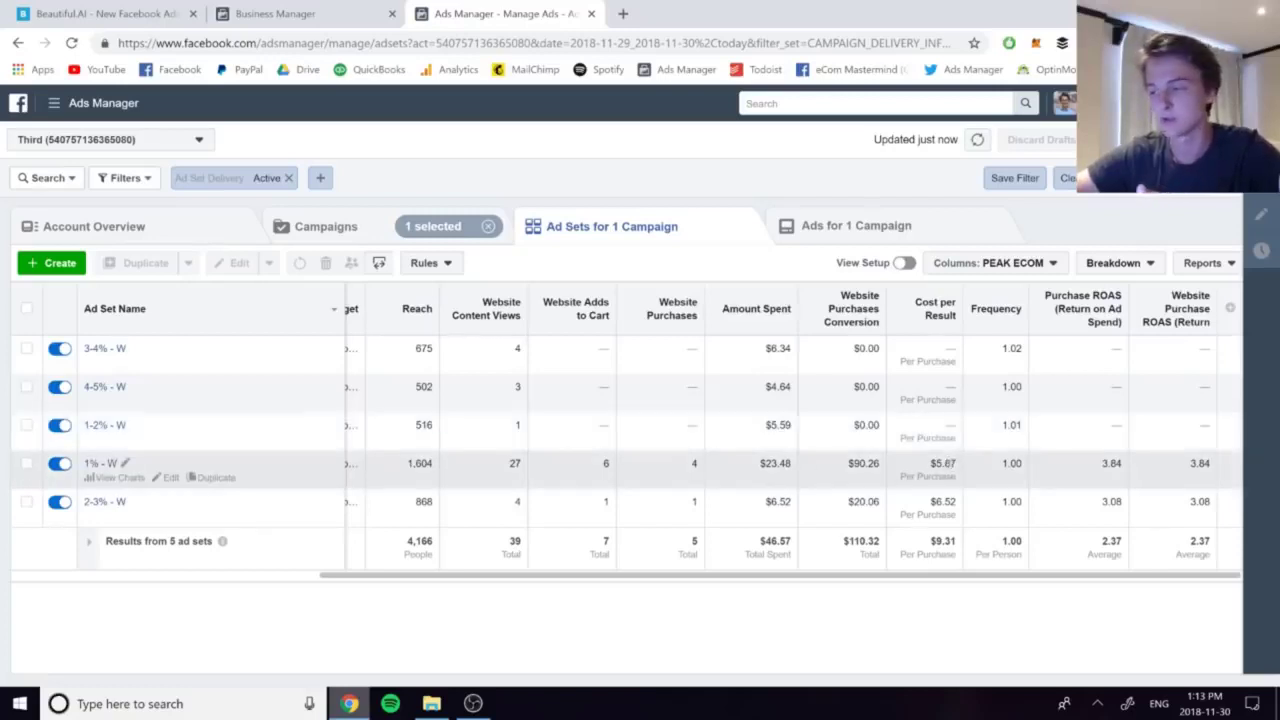
double_click(694, 464)
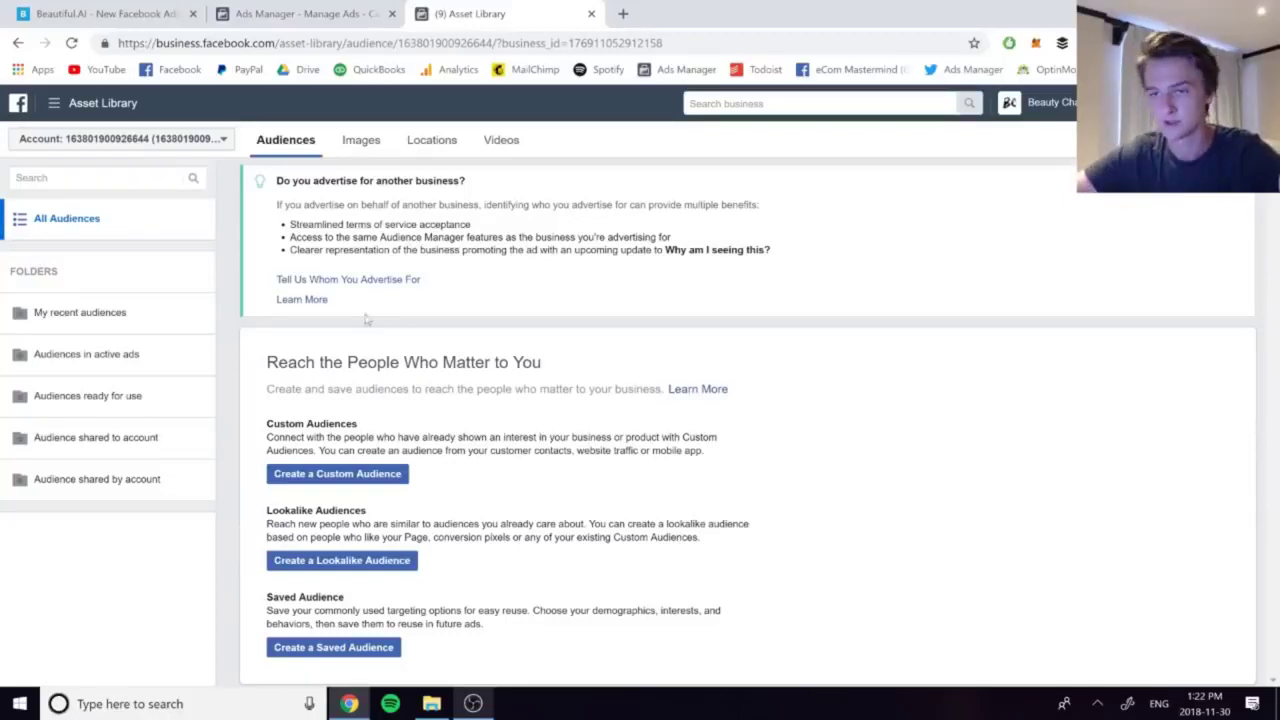
- Go to Audiences from the Business Manager menu and begin a new Custom Audience
left_click(97, 105)
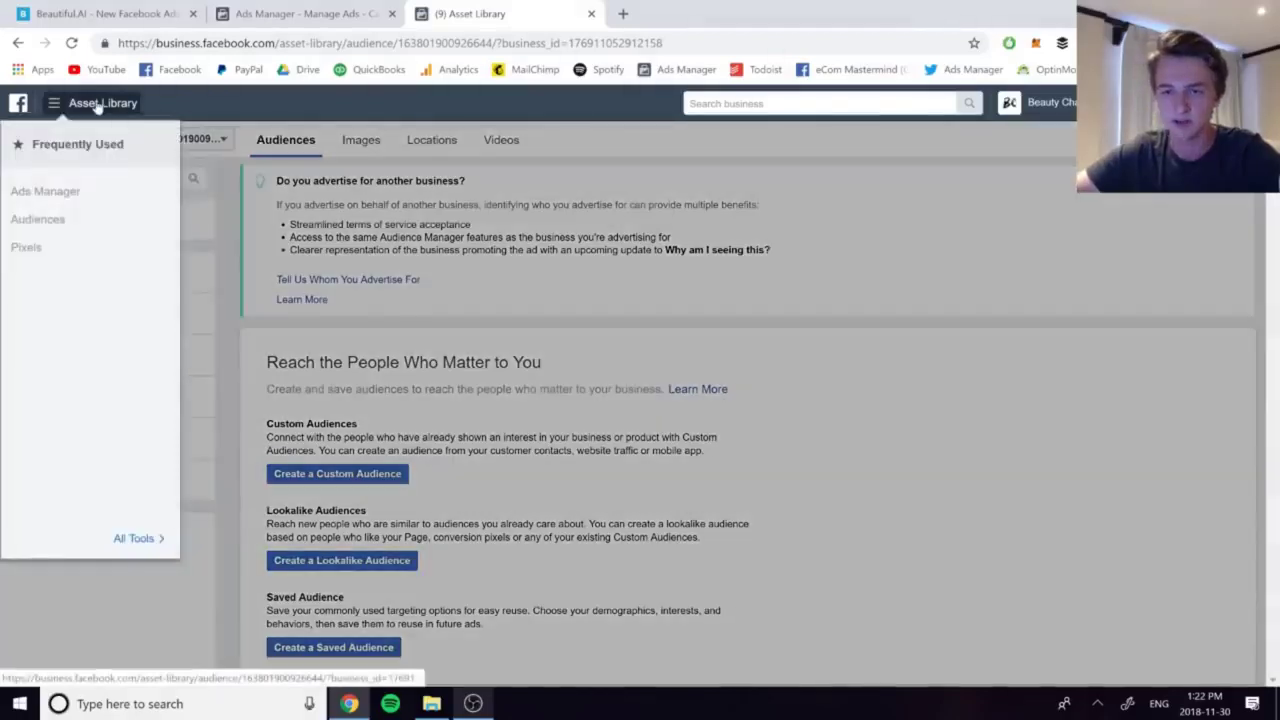
left_click(40, 219)
left_click(352, 474)
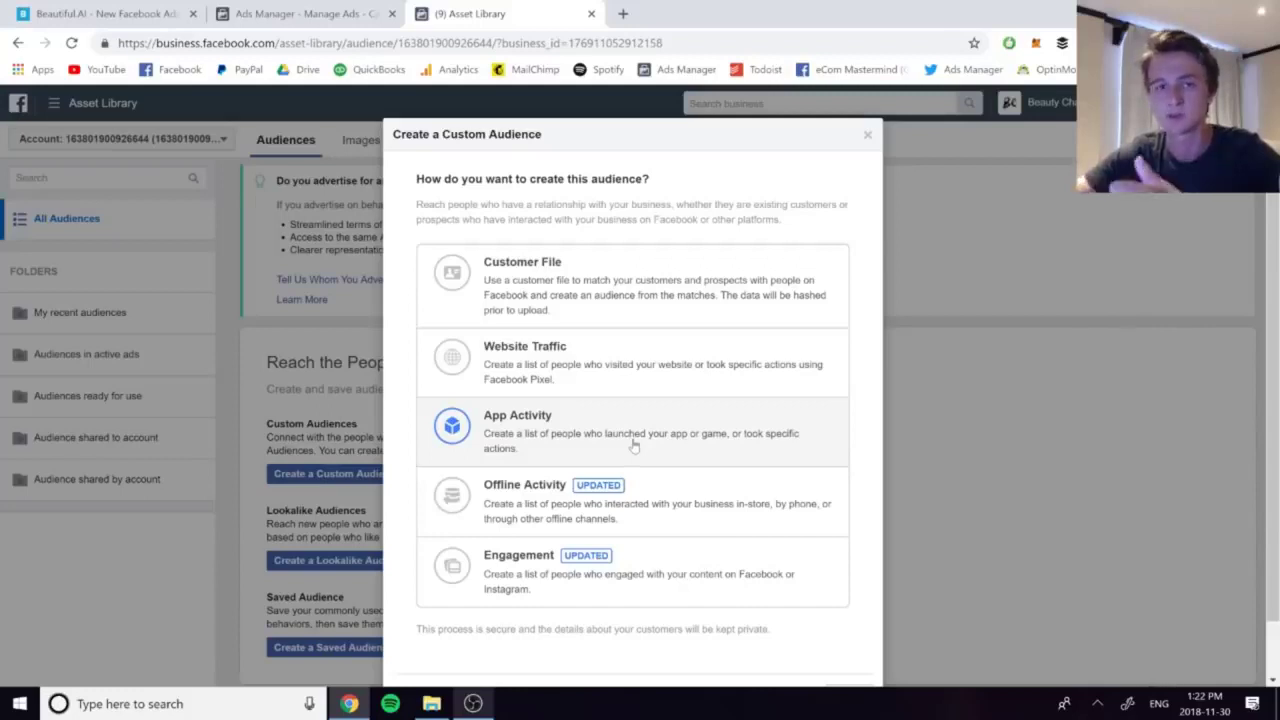
- Create a Website Traffic custom audience named 'WV 30' and dismiss the confirmation
left_click(507, 364)
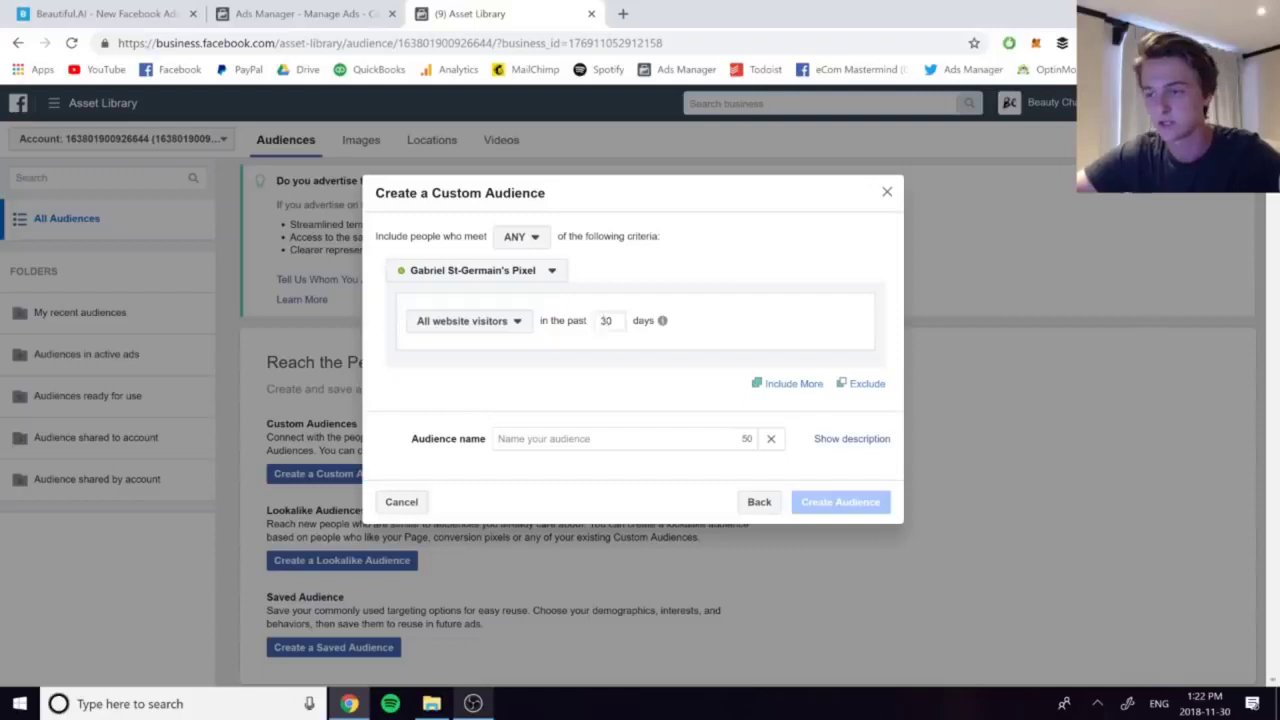
left_click(678, 437)
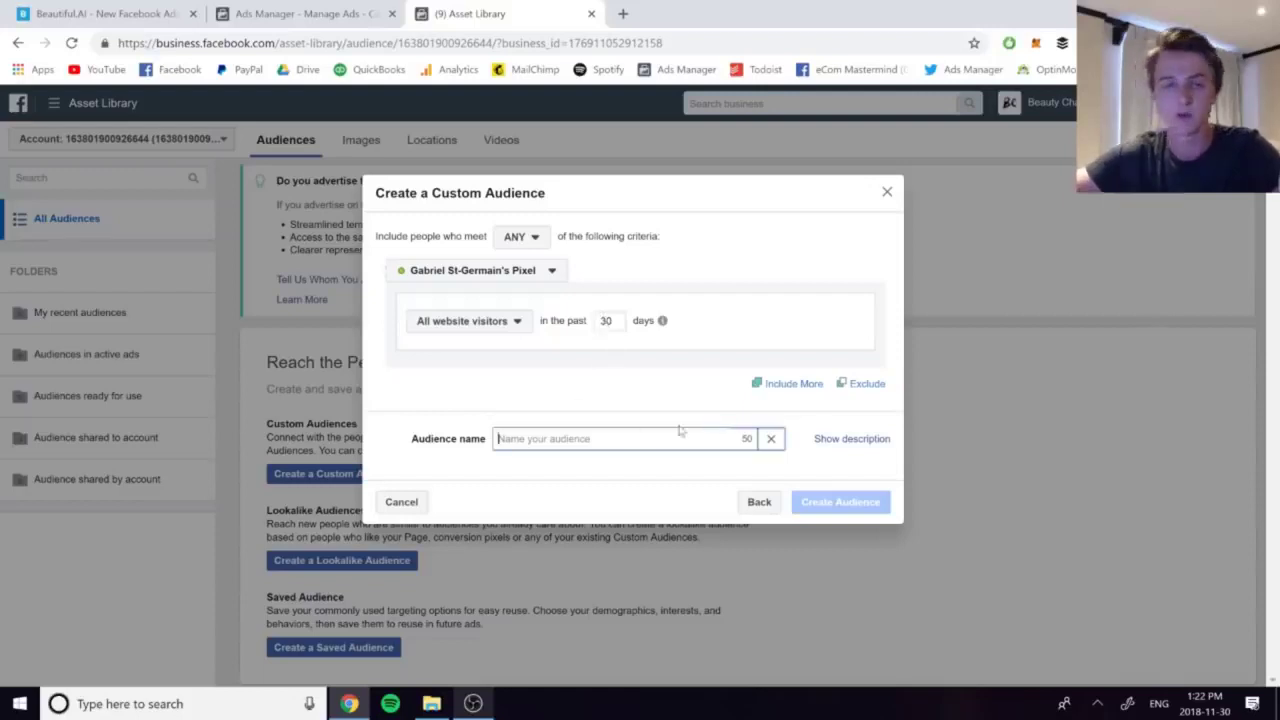
type("WV 30")
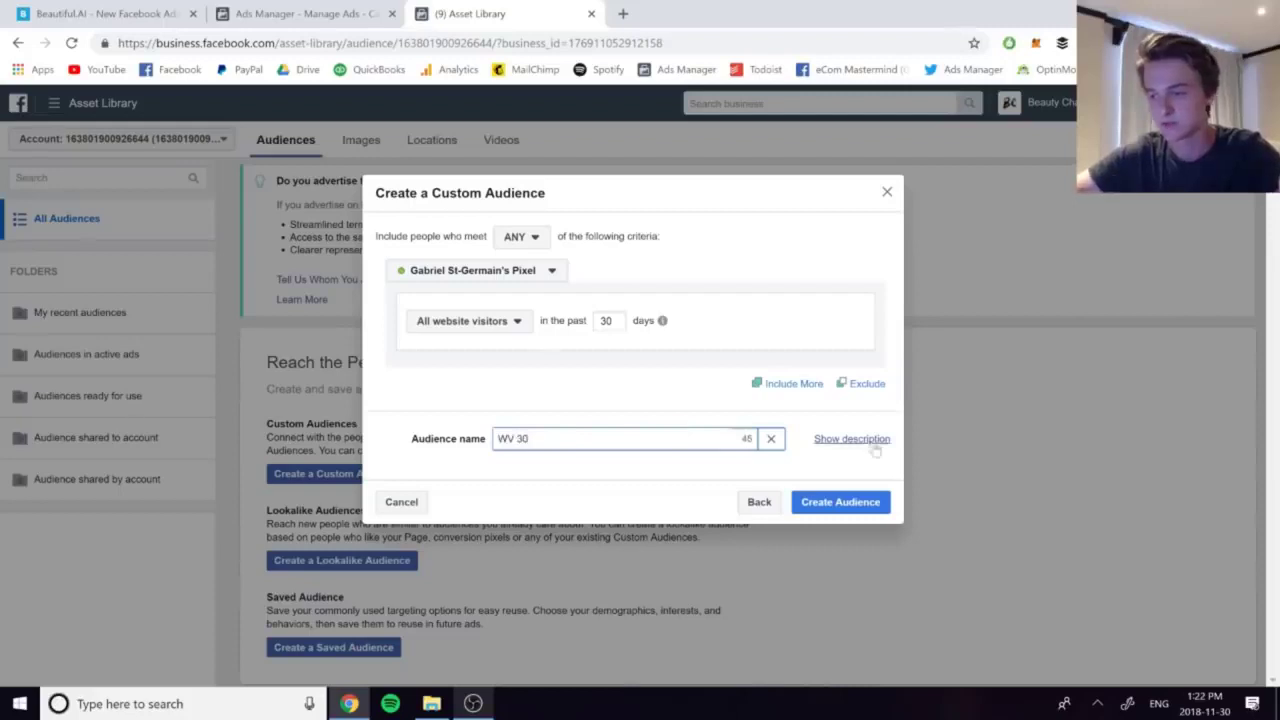
left_click(850, 503)
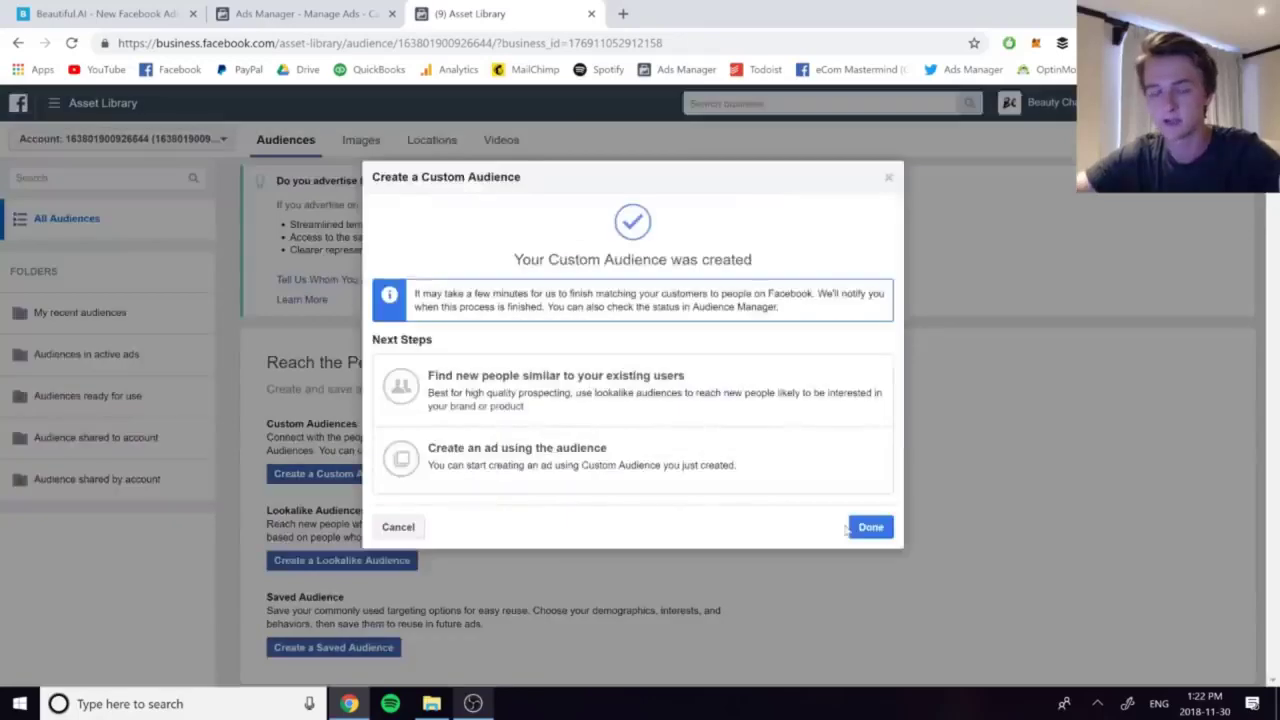
left_click(847, 530)
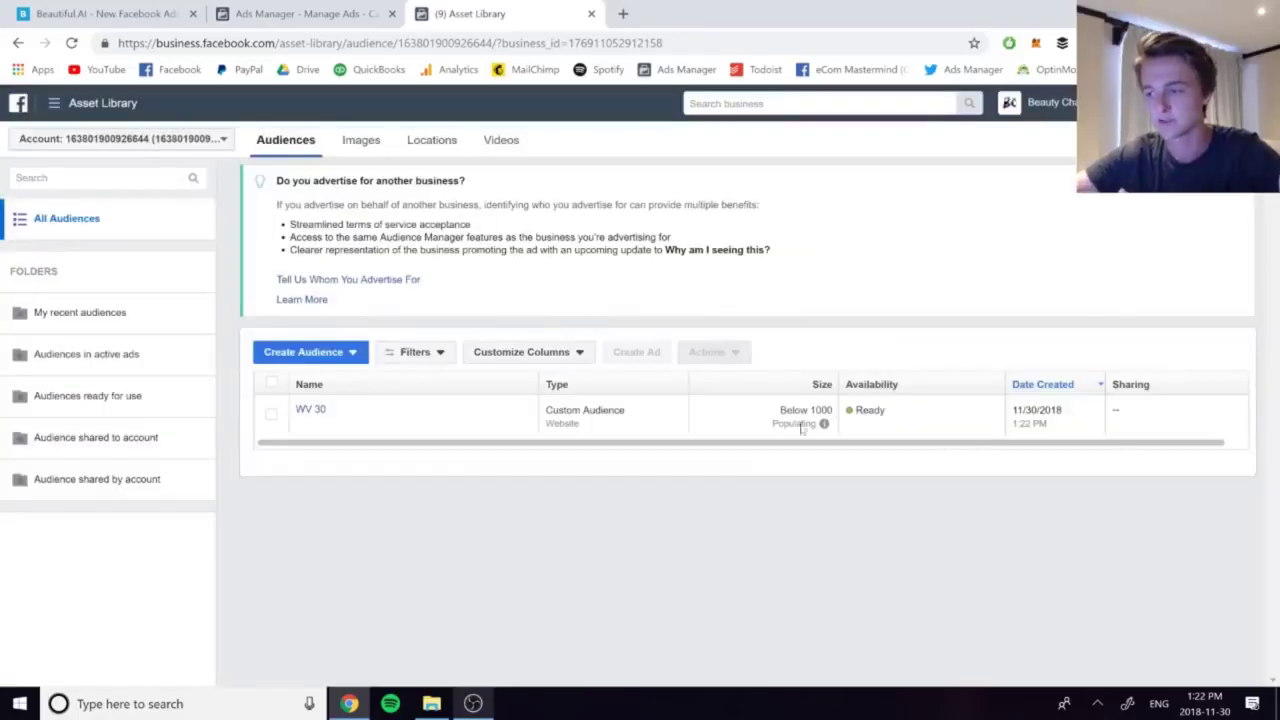
mouse_move(824, 424)
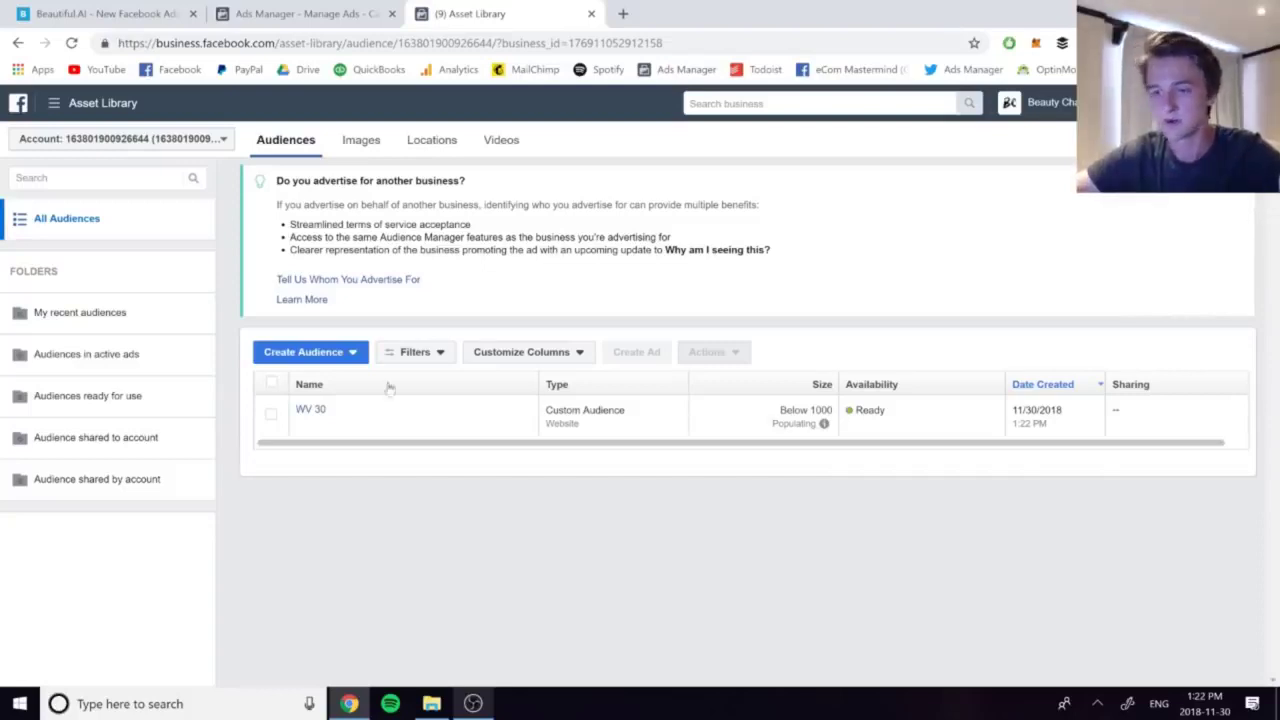
- Start a lookalike audience using WV 30 as source, targeting the United States
left_click(310, 355)
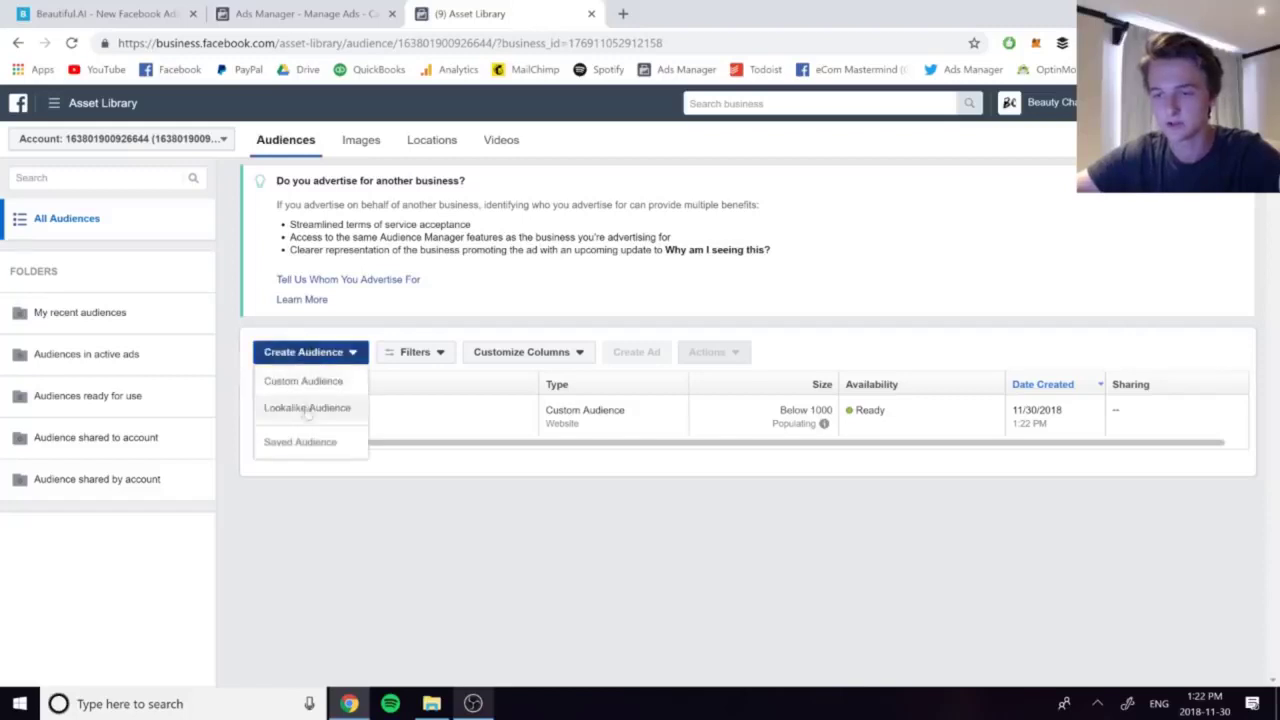
left_click(307, 410)
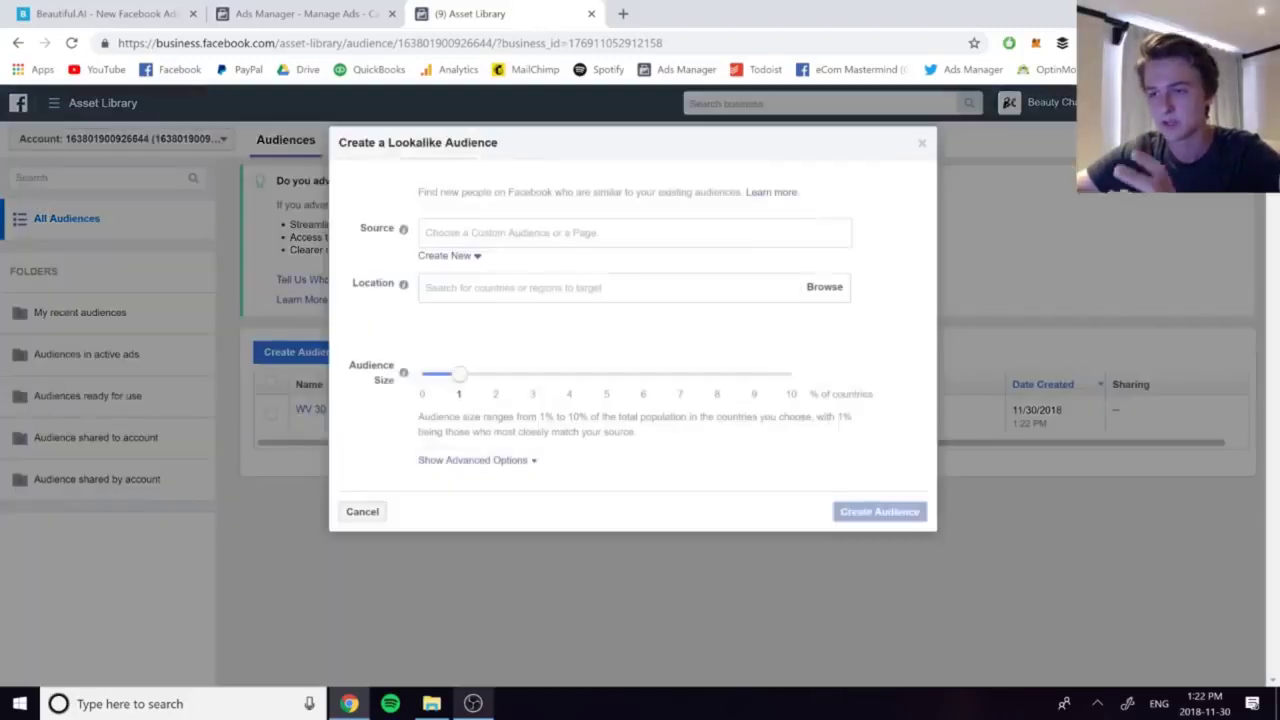
type("wv 30")
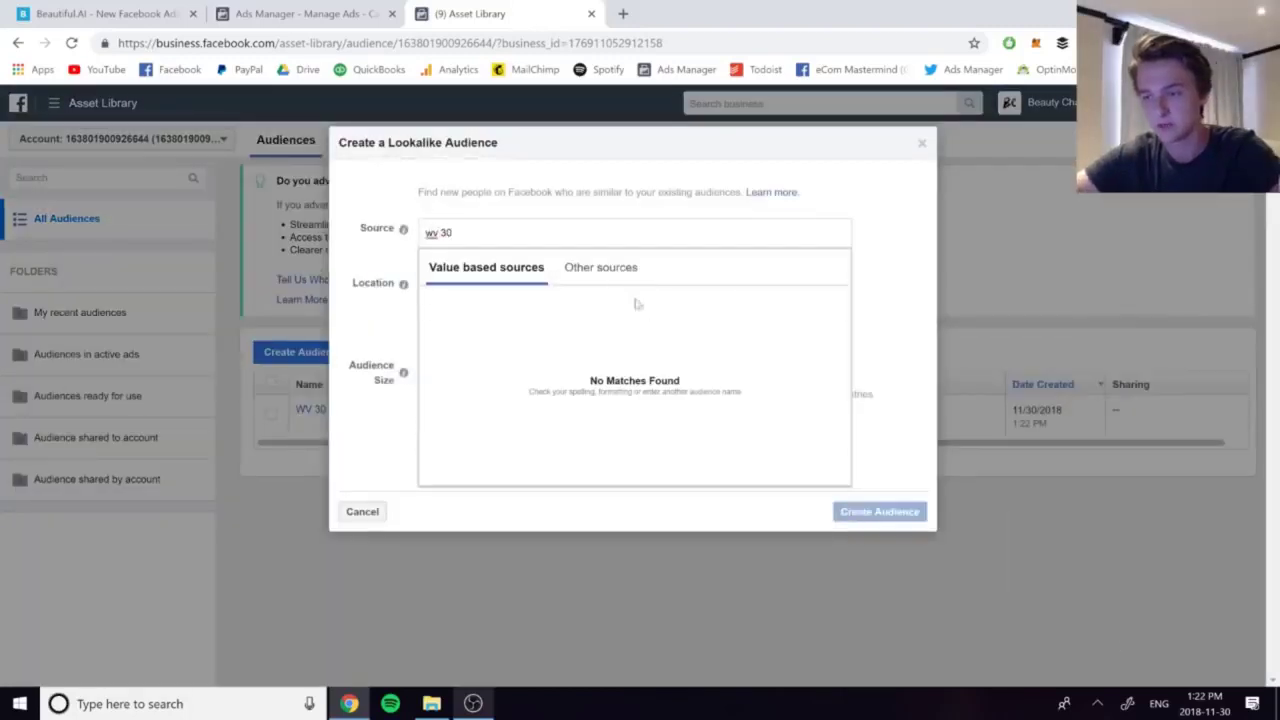
left_click(598, 270)
left_click(518, 313)
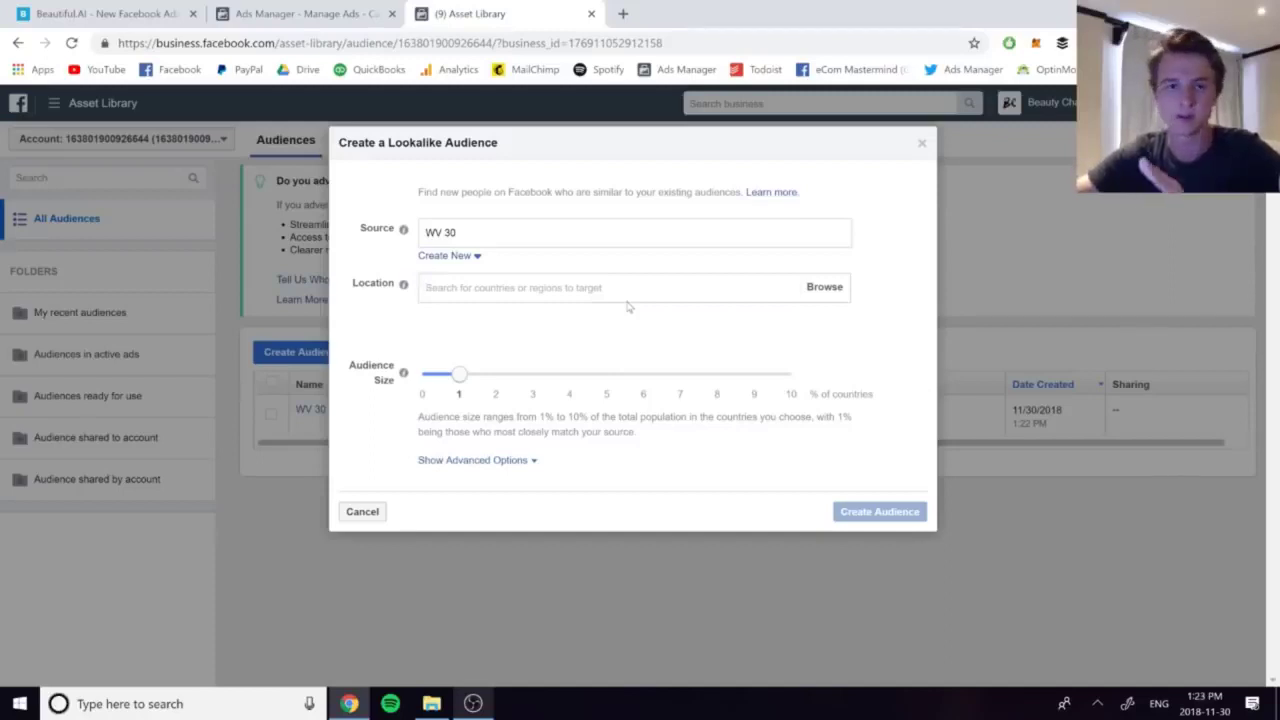
type("United")
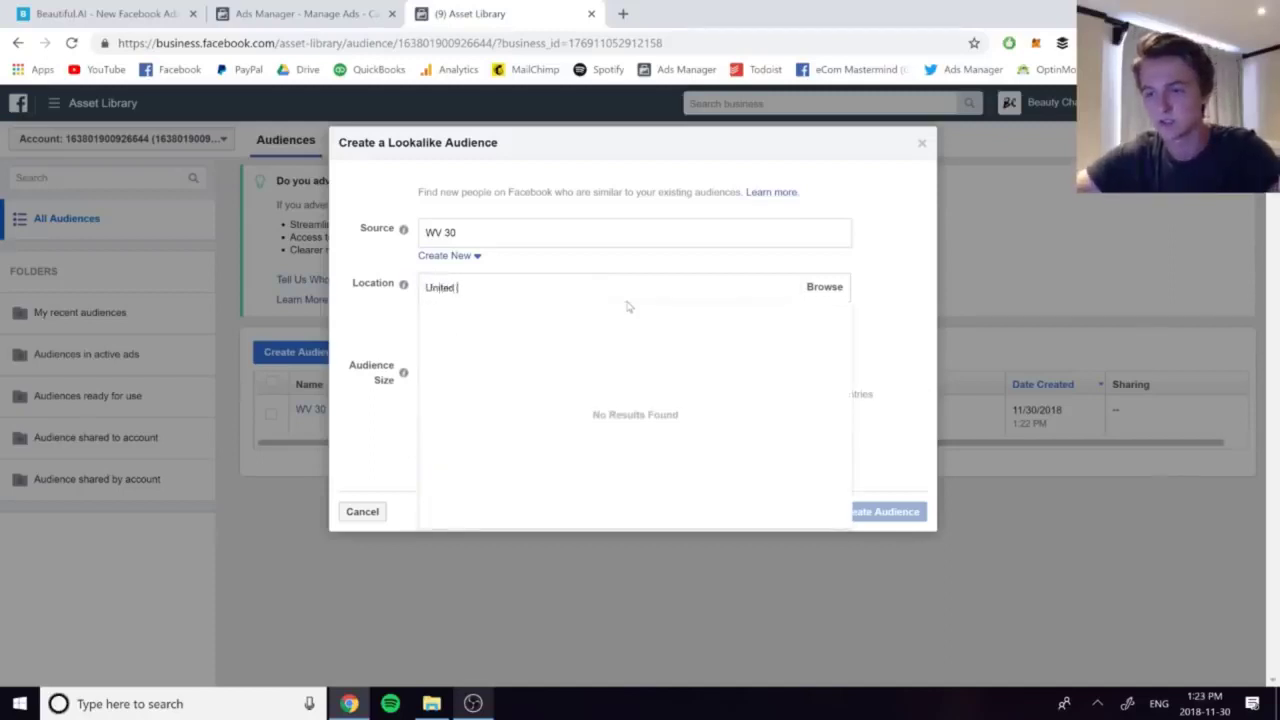
left_click(482, 370)
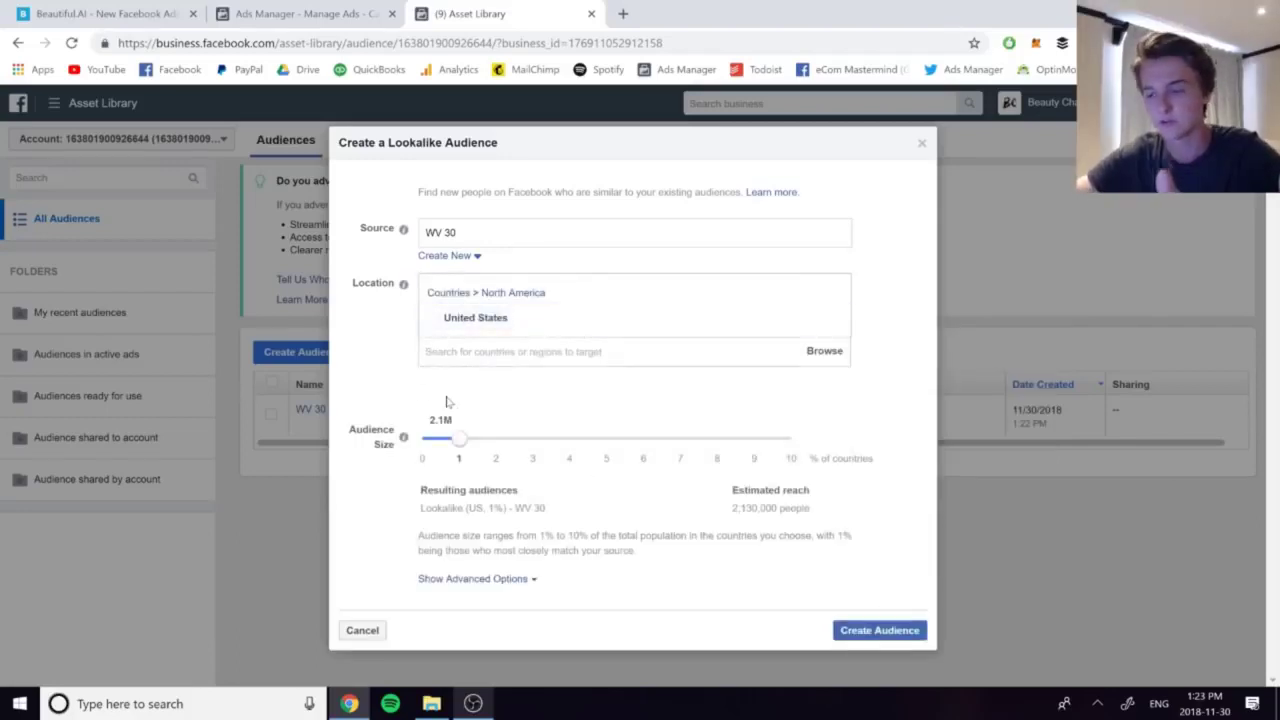
- Make five lookalike audiences with size boundaries at 3%, 4% and 5%, and create them
left_click(436, 578)
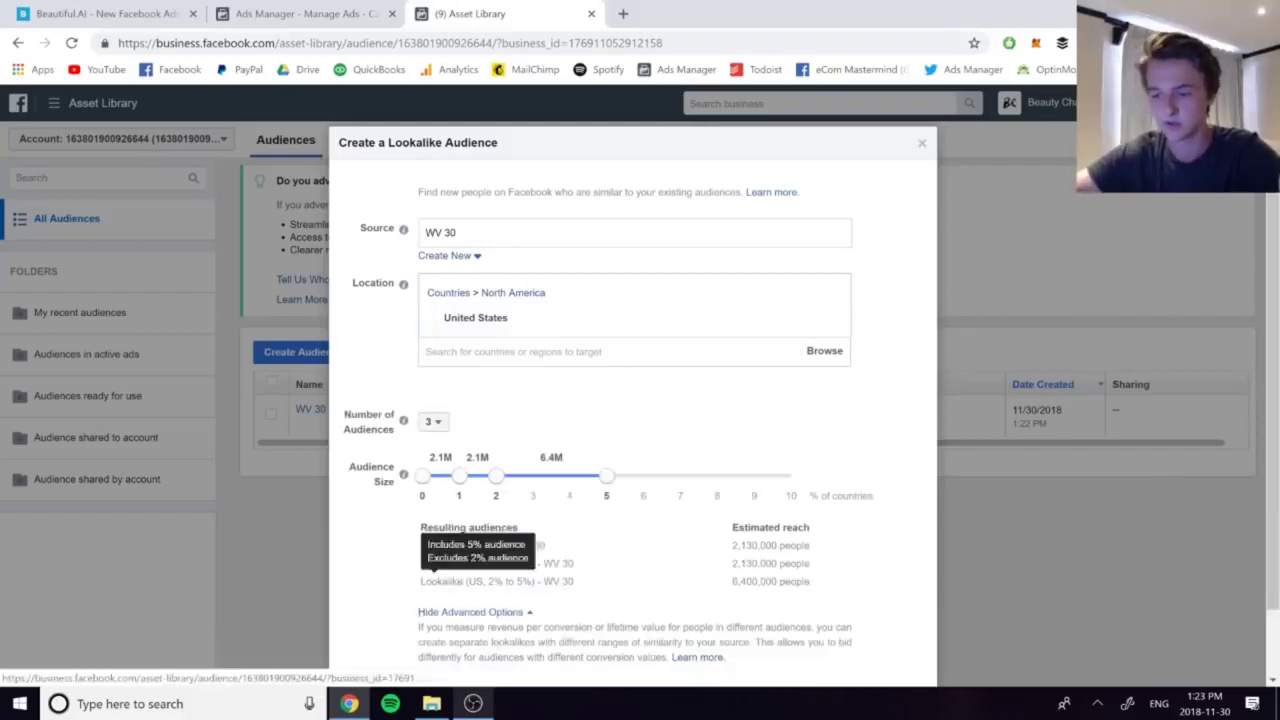
left_click(433, 400)
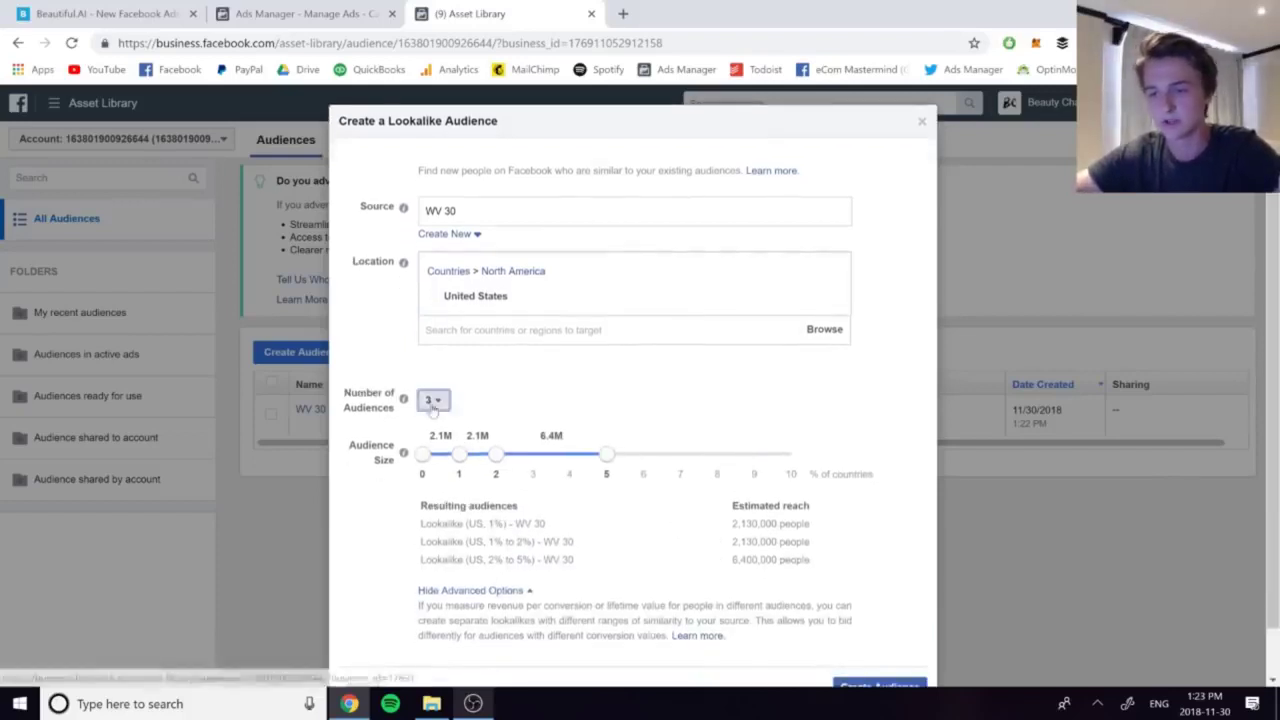
left_click(437, 505)
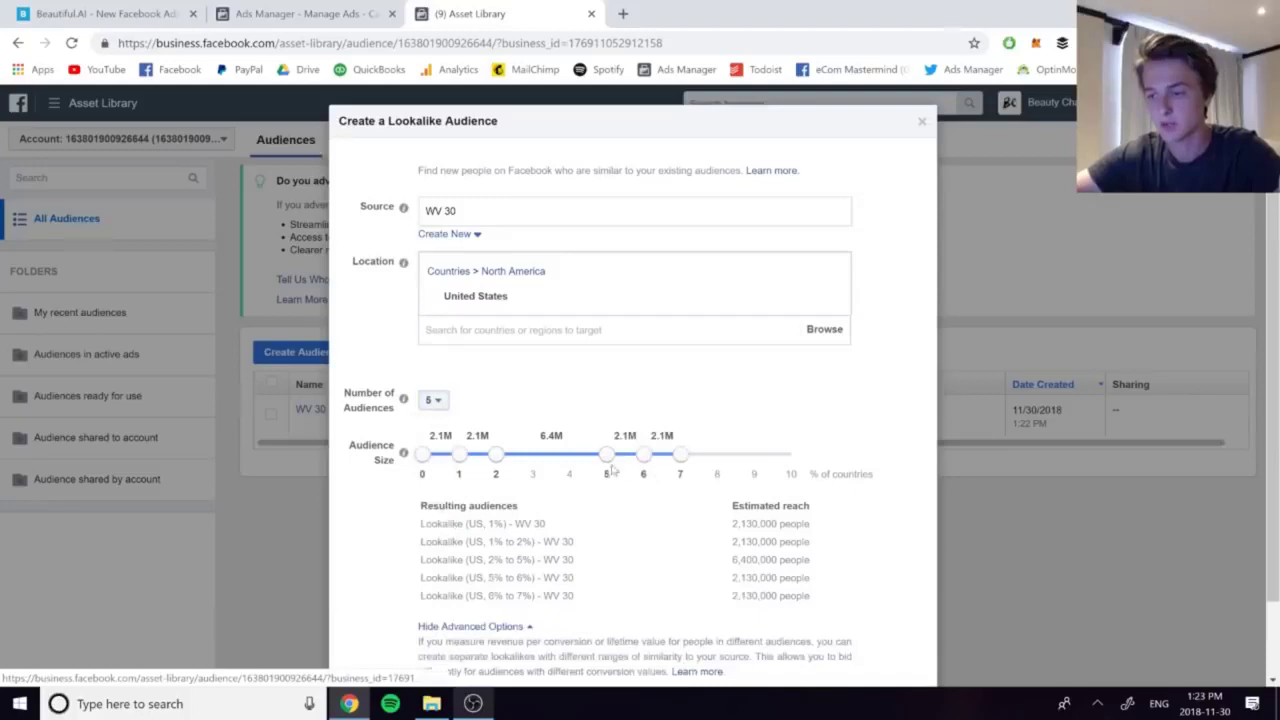
triple_click(610, 466)
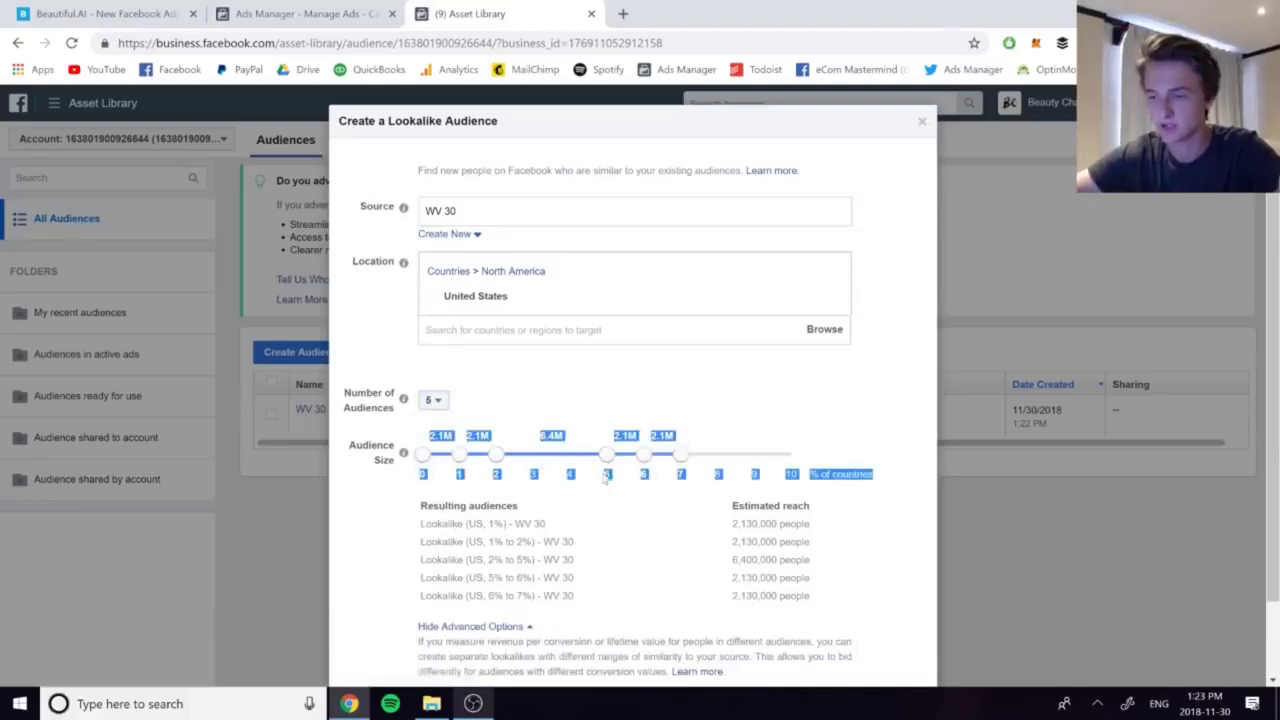
left_click(610, 466)
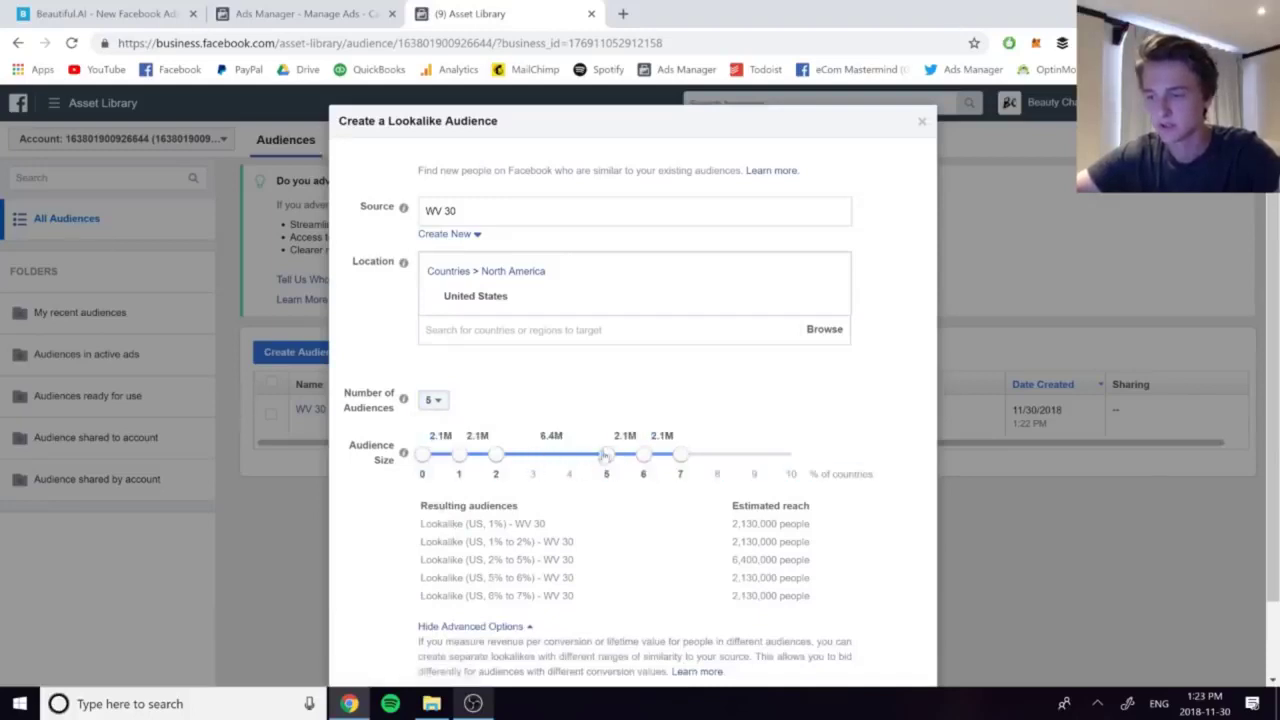
left_click_drag(607, 455, 532, 458)
left_click_drag(643, 456, 584, 468)
left_click_drag(680, 456, 606, 458)
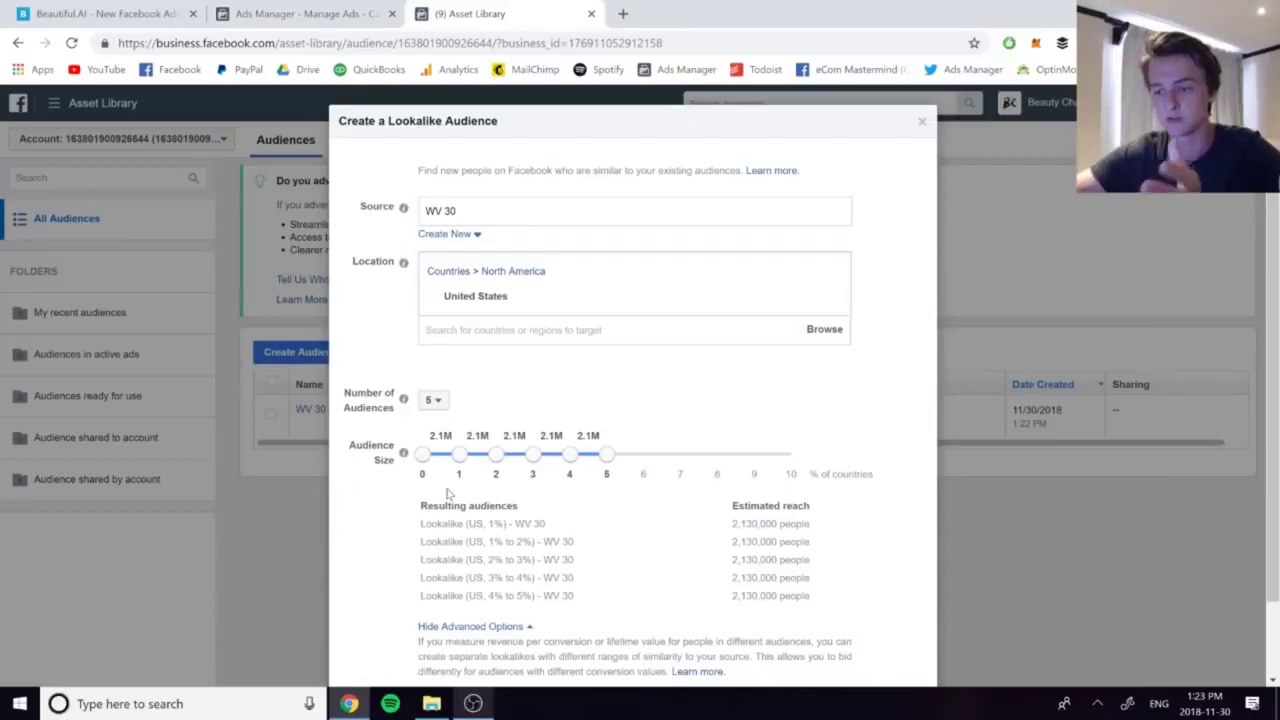
scroll(722, 514, "down", 1)
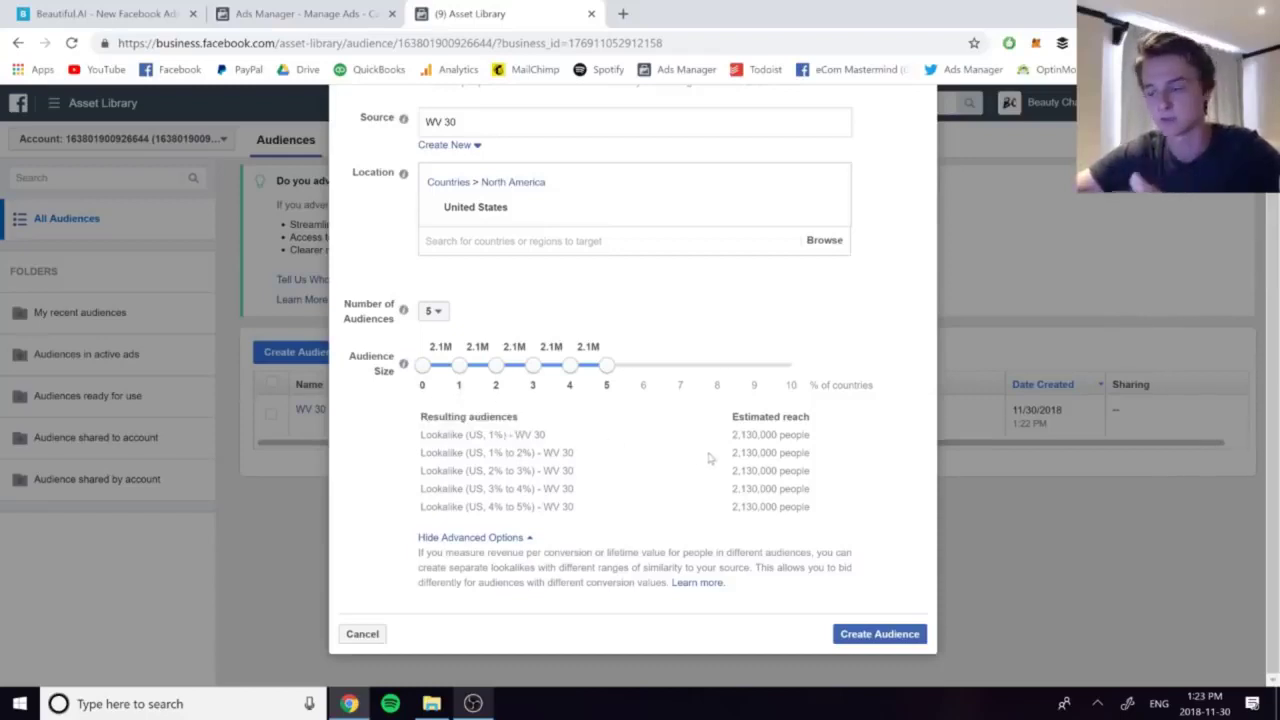
left_click(878, 633)
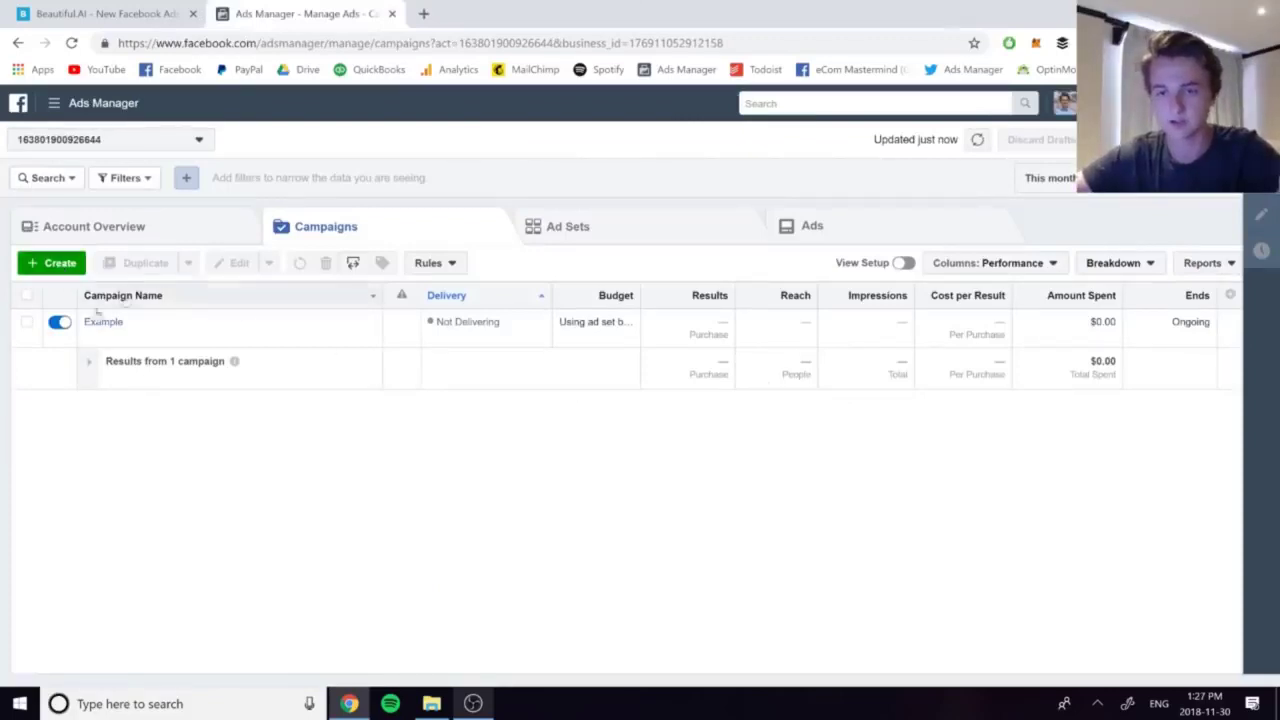
- Start a new campaign named 'WV 30 - US - CBO' with campaign budget optimization on
left_click(55, 265)
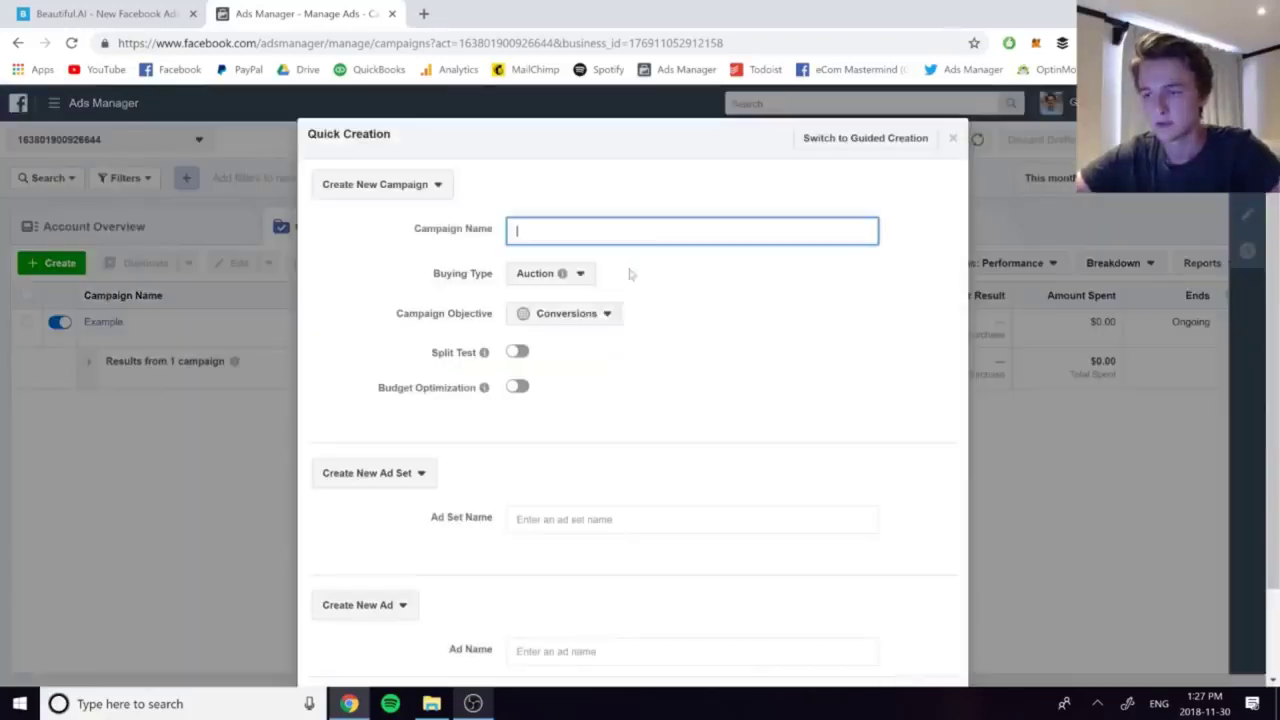
type("WV 30 - US")
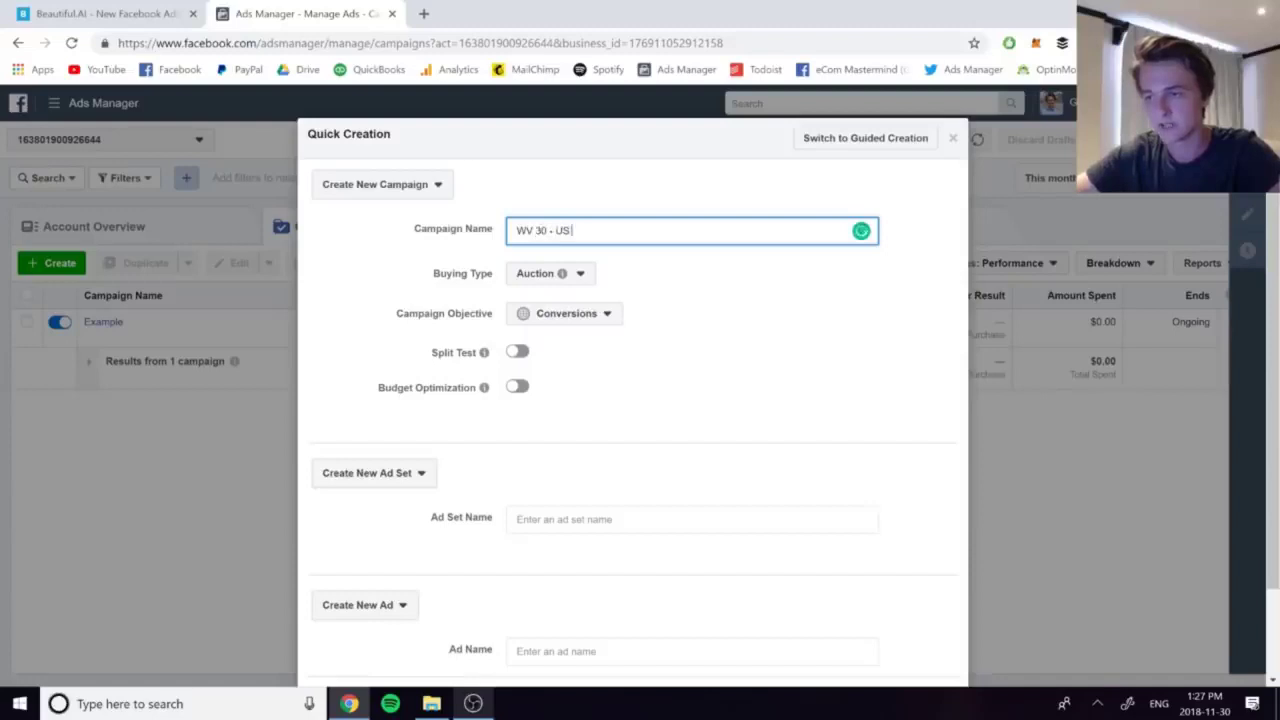
key("Tab")
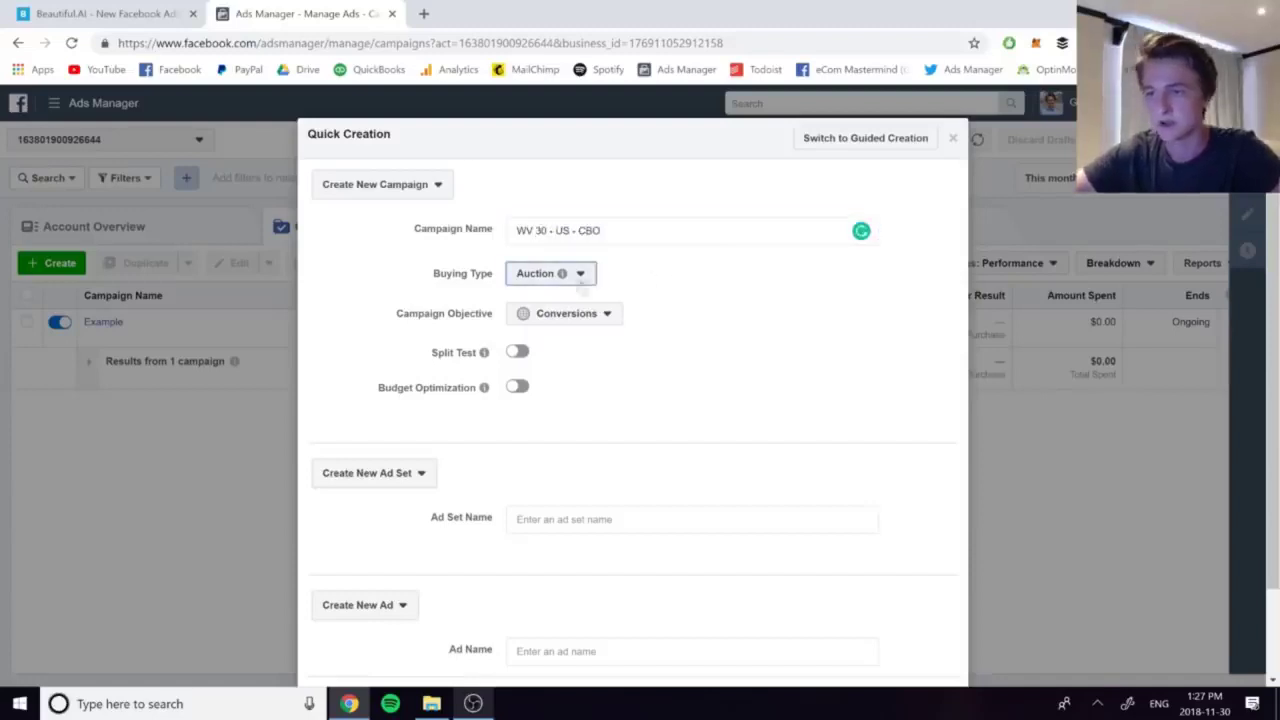
mouse_move(591, 283)
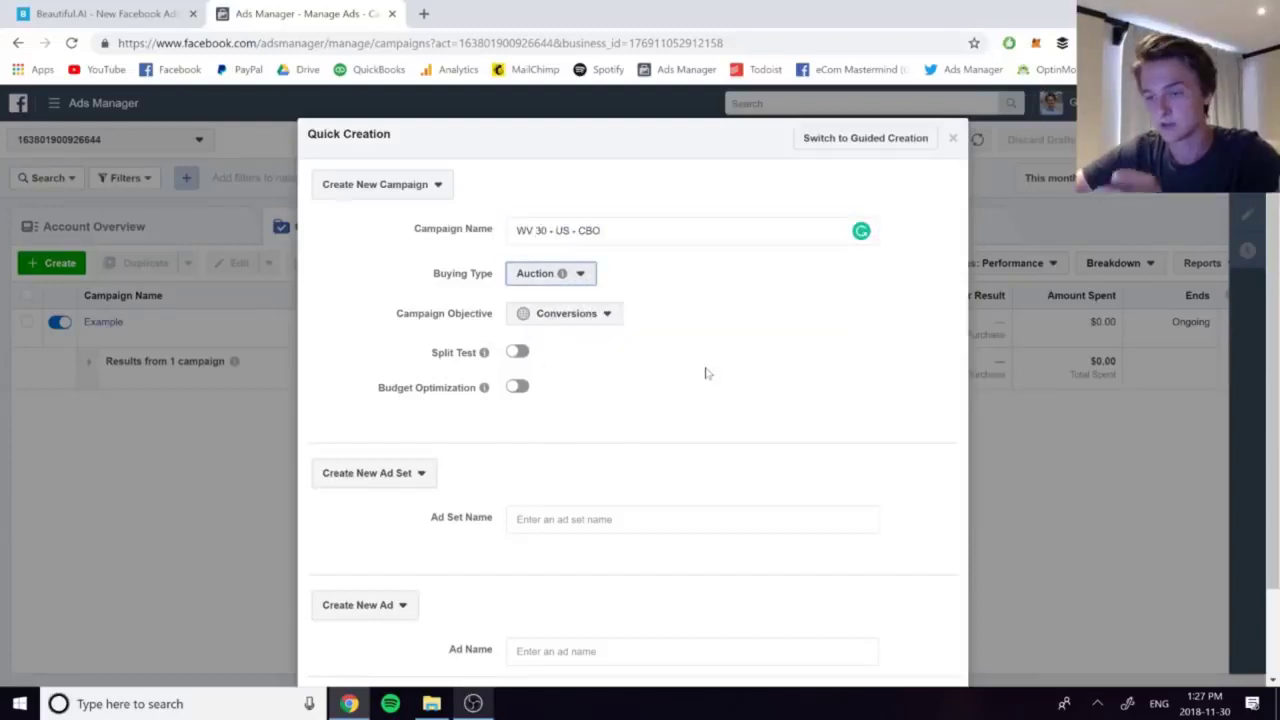
scroll(705, 373, "down", 1)
mouse_move(484, 328)
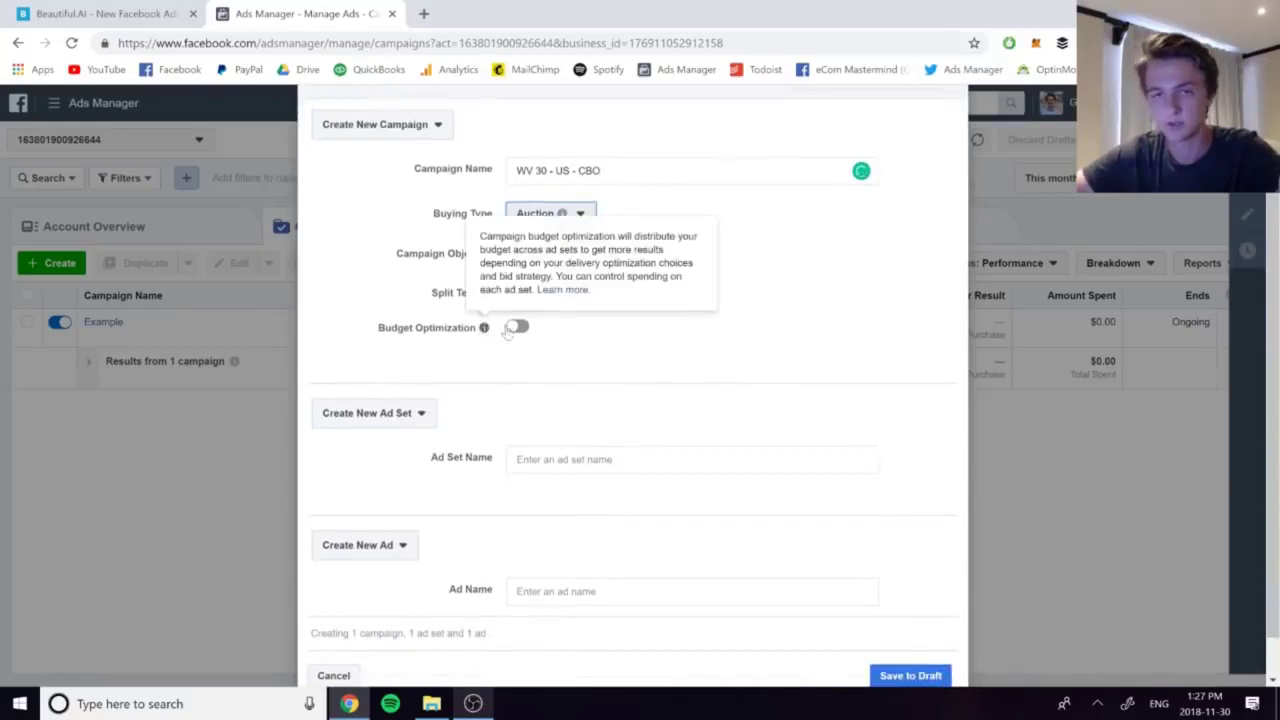
left_click(517, 328)
- Name the ad set 1%, skip the ad, and save the campaign as a draft
scroll(723, 357, "down", 1)
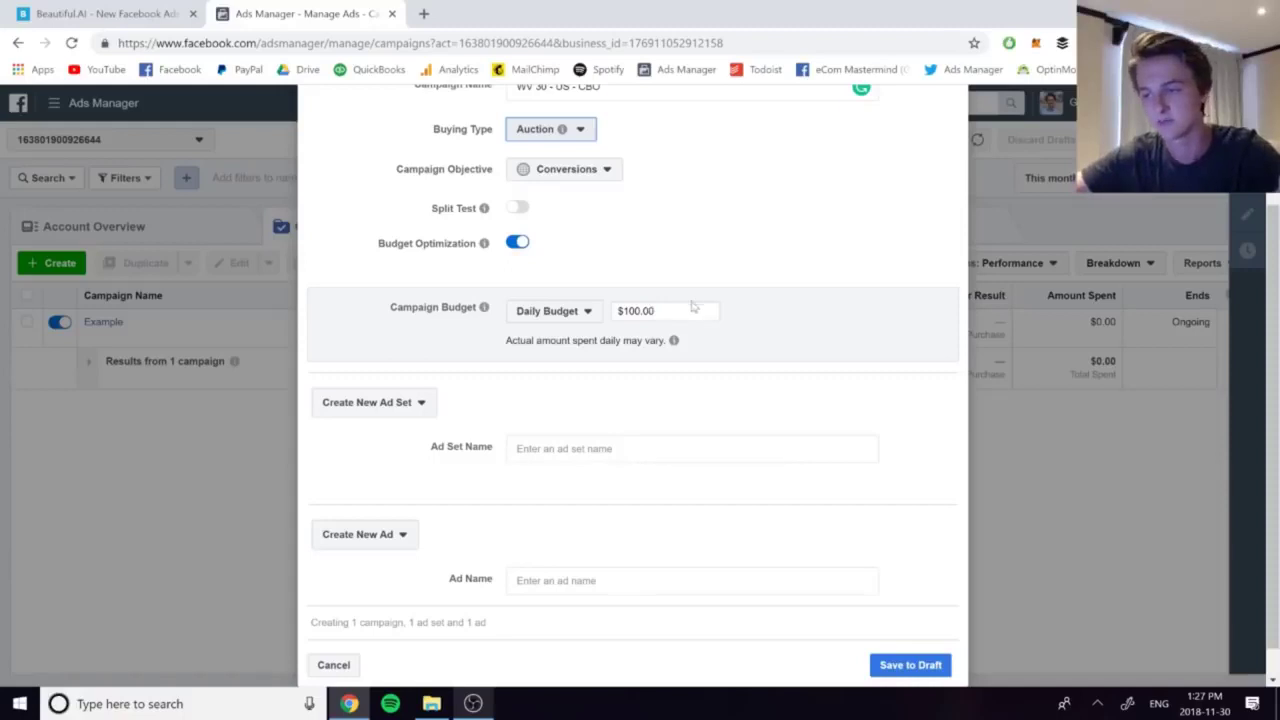
scroll(662, 450, "down", 1)
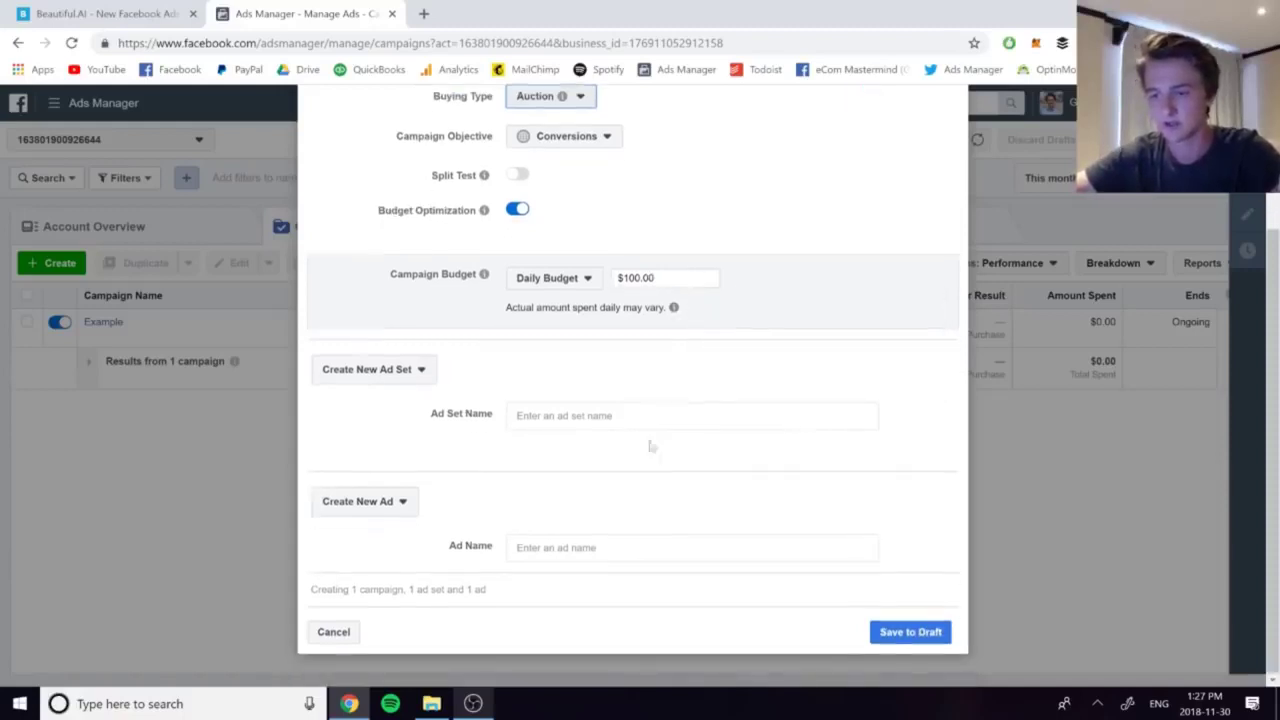
left_click(550, 415)
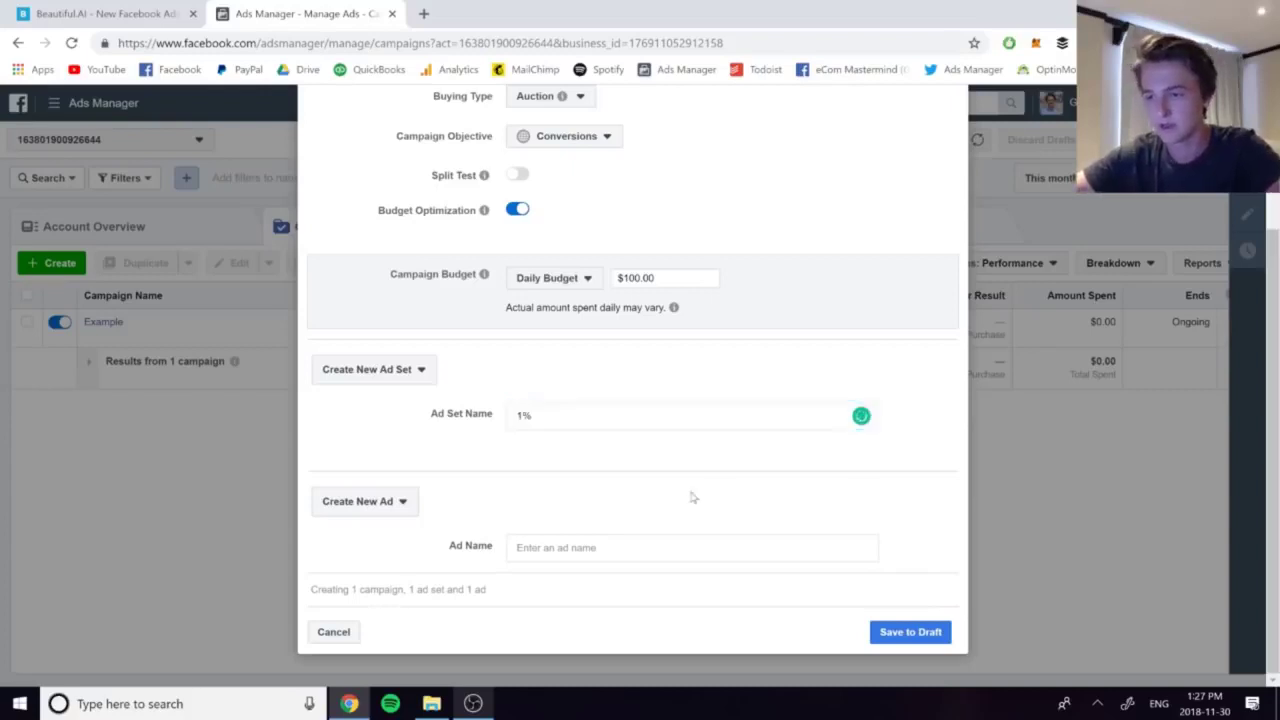
left_click(383, 502)
left_click(358, 553)
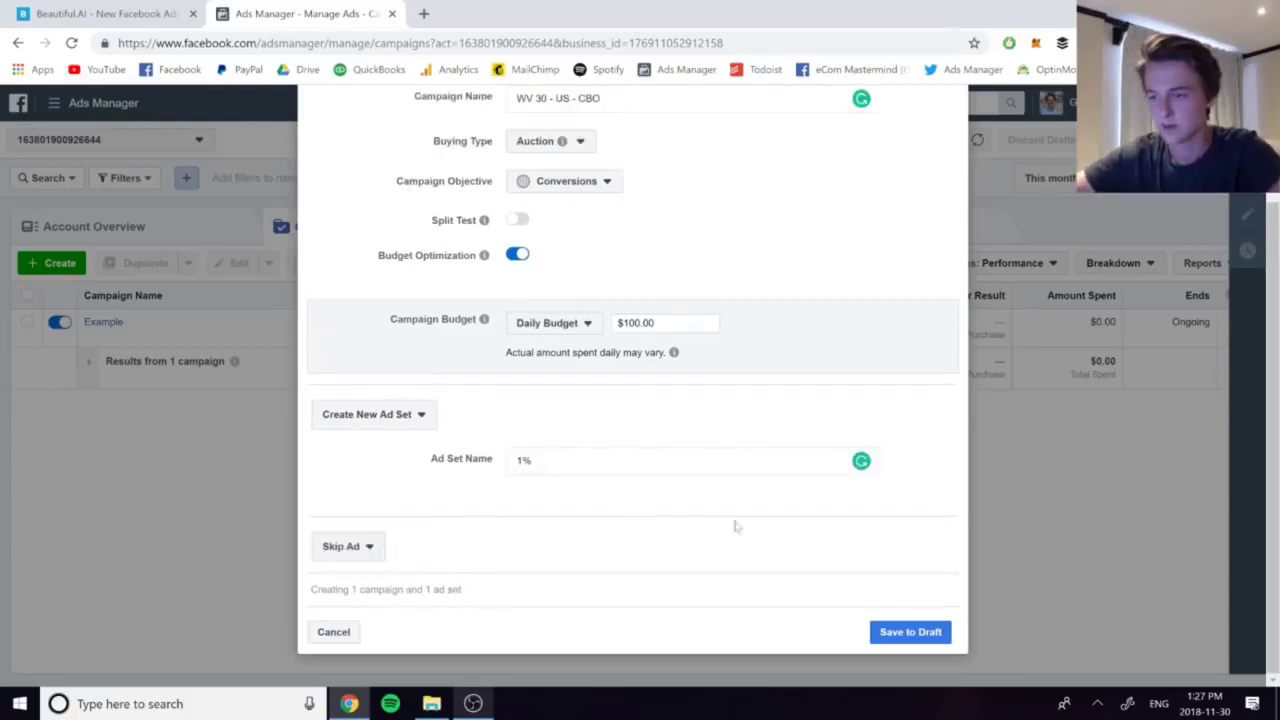
left_click(927, 632)
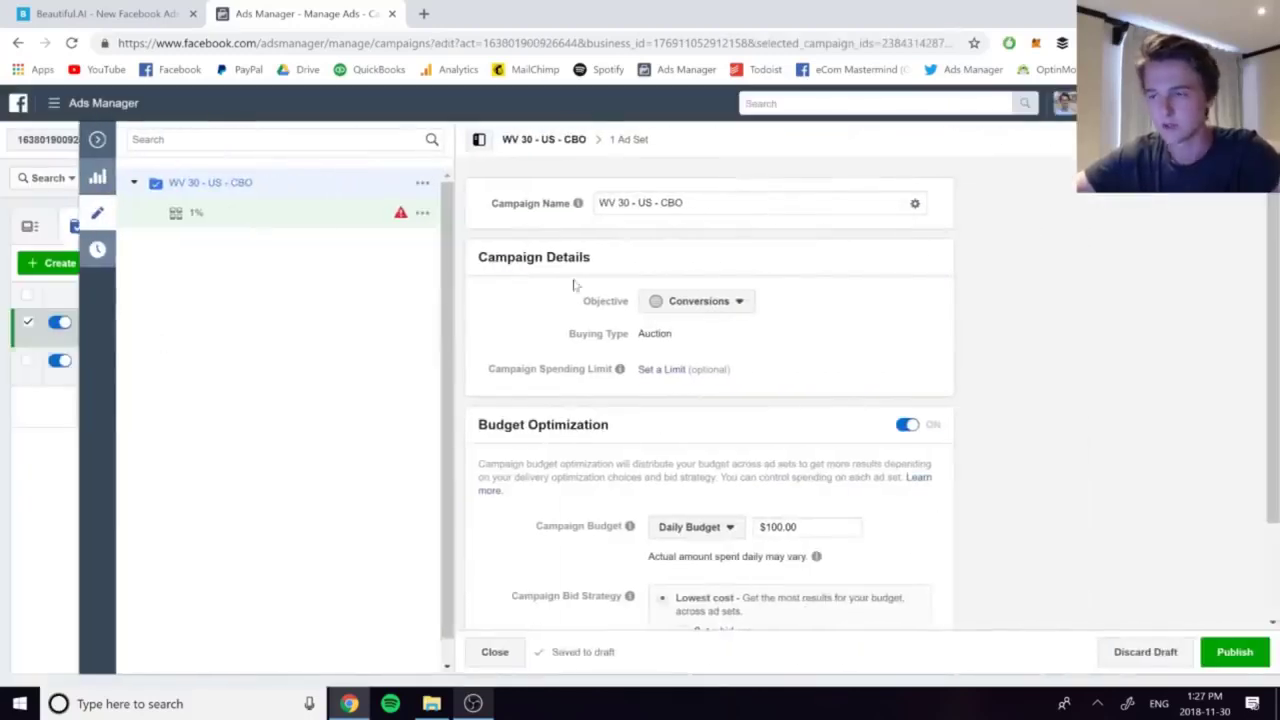
- Set the 1% ad set's website conversion event to Lead
left_click(250, 214)
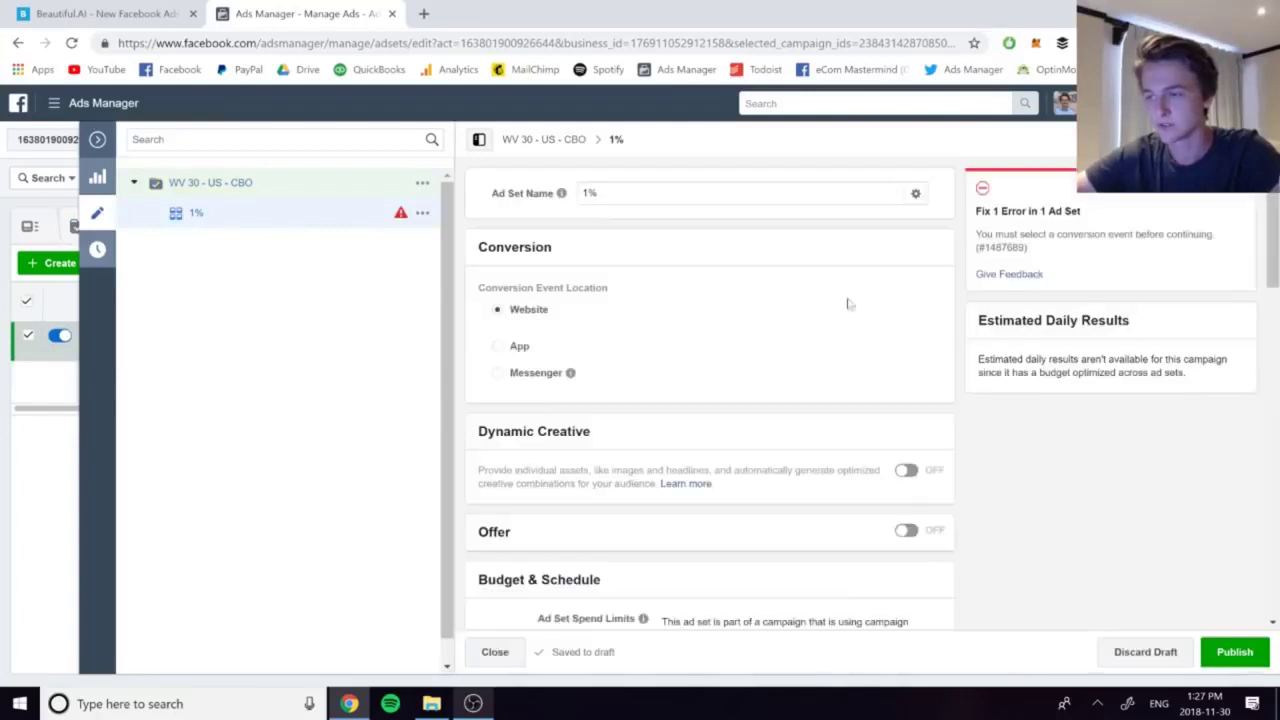
scroll(757, 375, "down", 1)
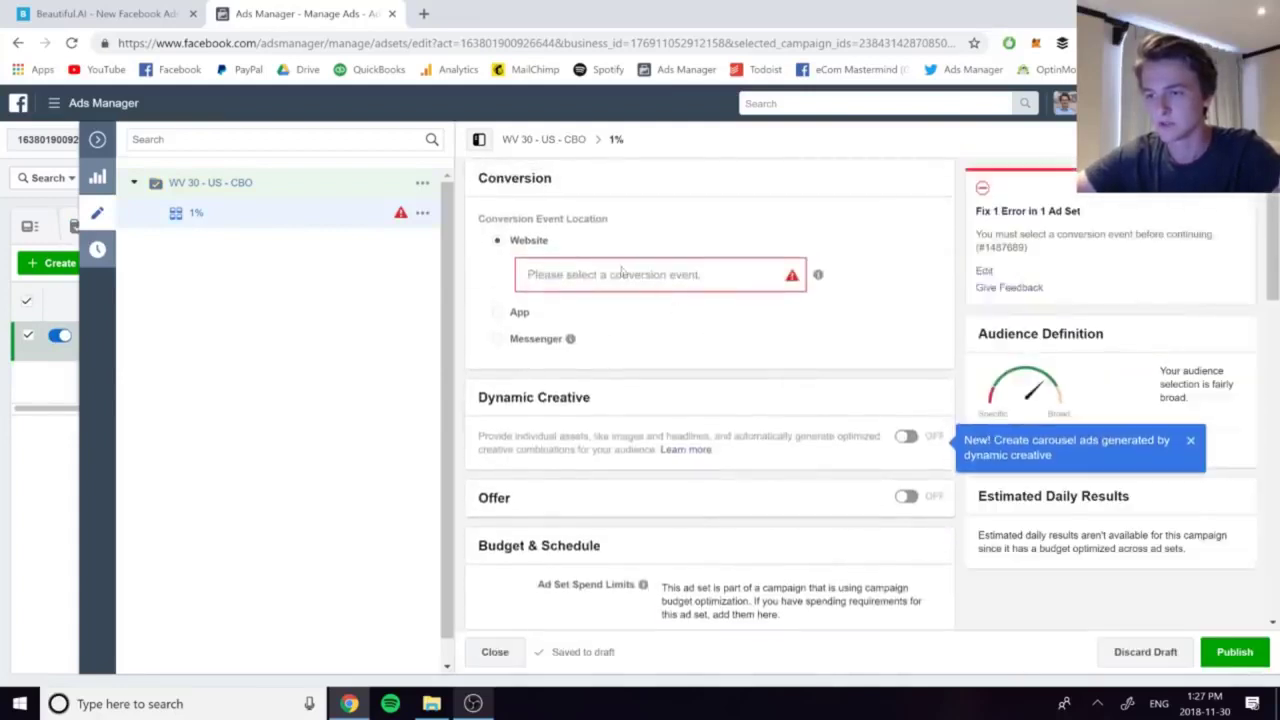
left_click(660, 274)
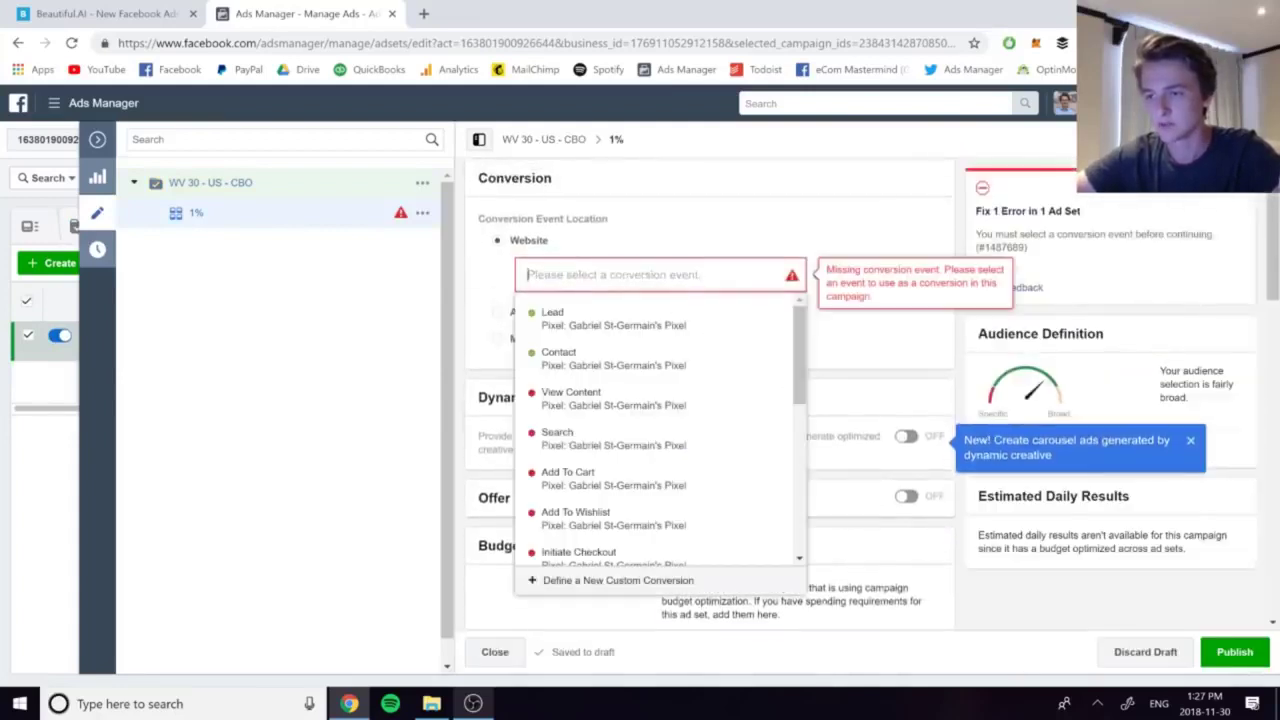
left_click(628, 330)
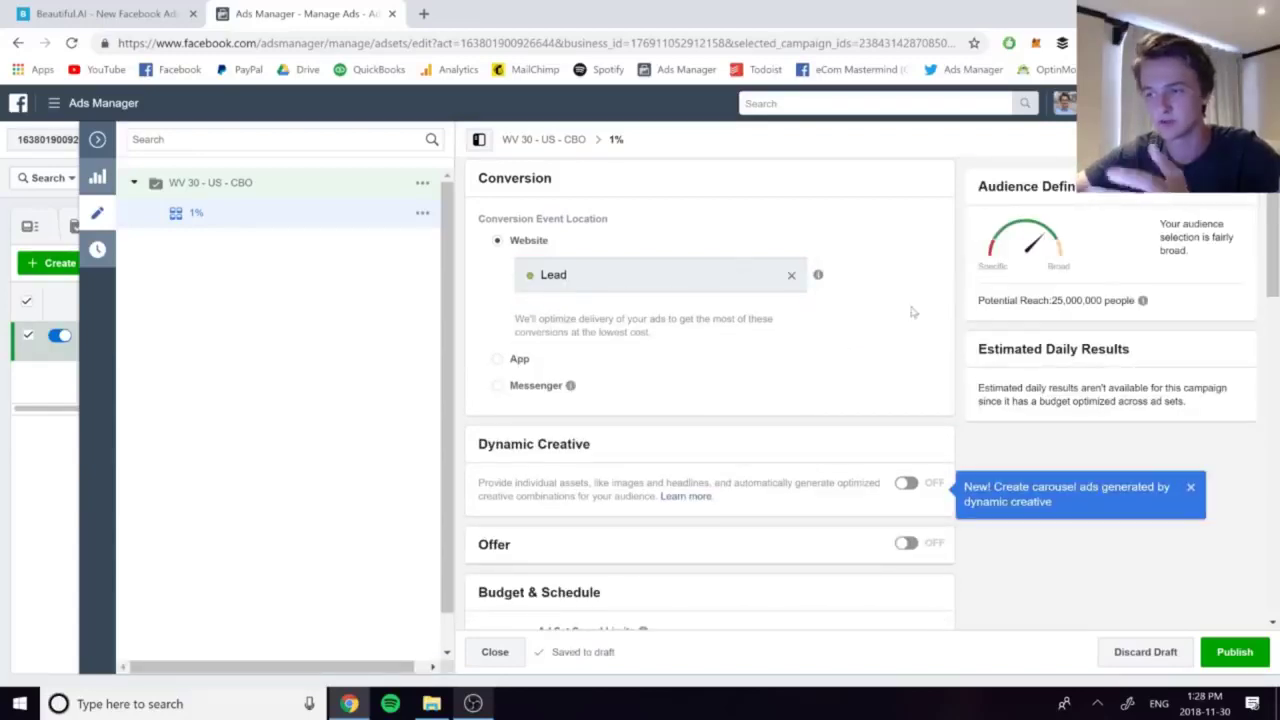
scroll(910, 312, "down", 1)
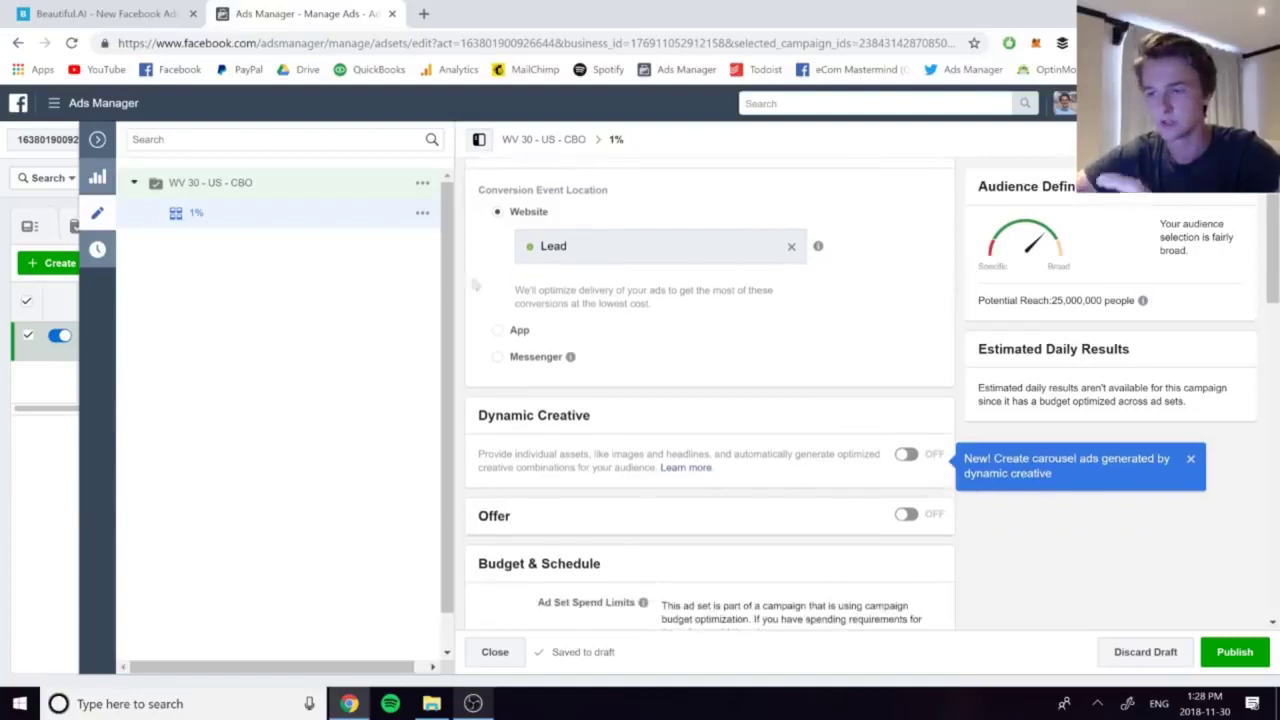
scroll(914, 371, "down", 2)
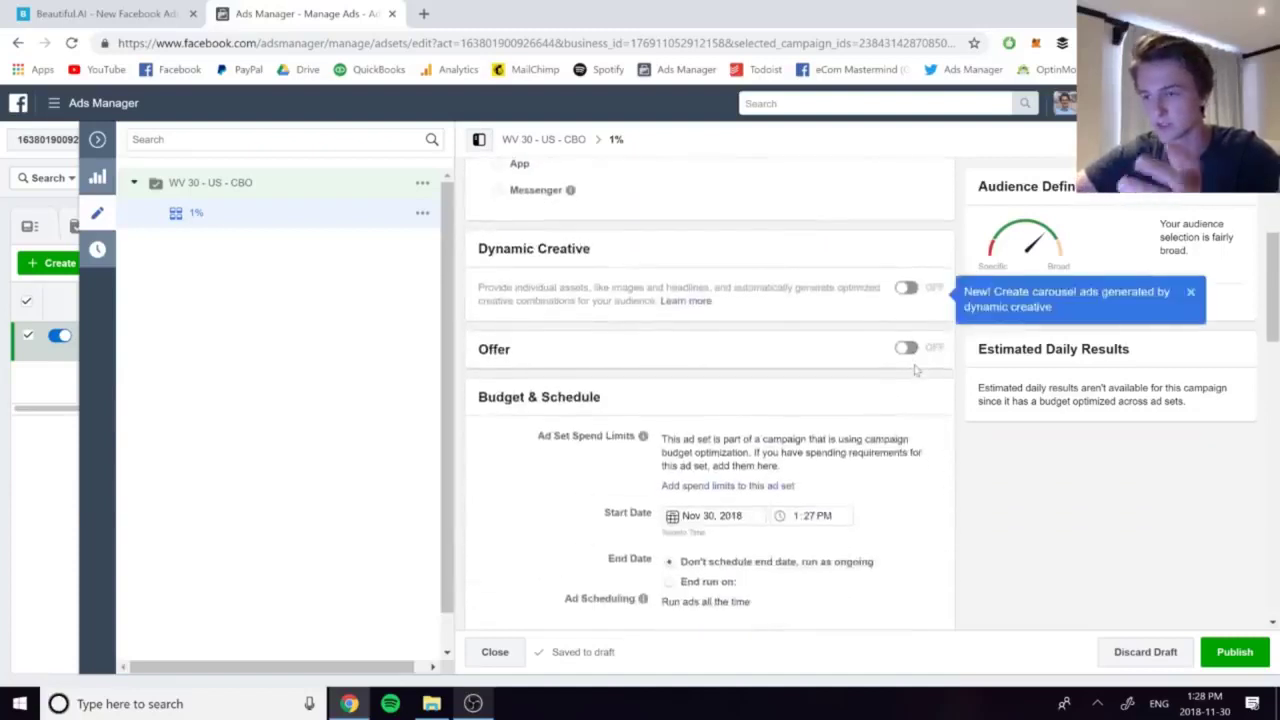
scroll(915, 370, "down", 2)
scroll(914, 371, "down", 2)
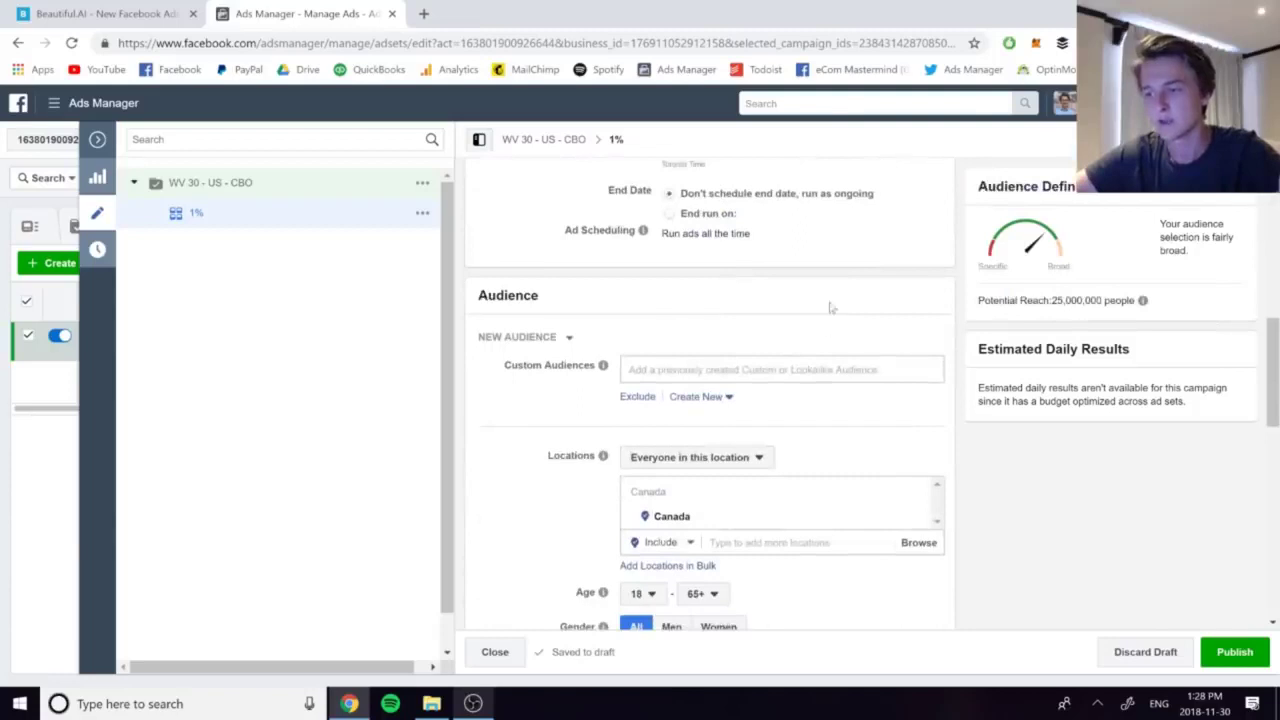
- Target the Lookalike (US, 1%) - WV 30 audience and remove Canada from locations
left_click(690, 365)
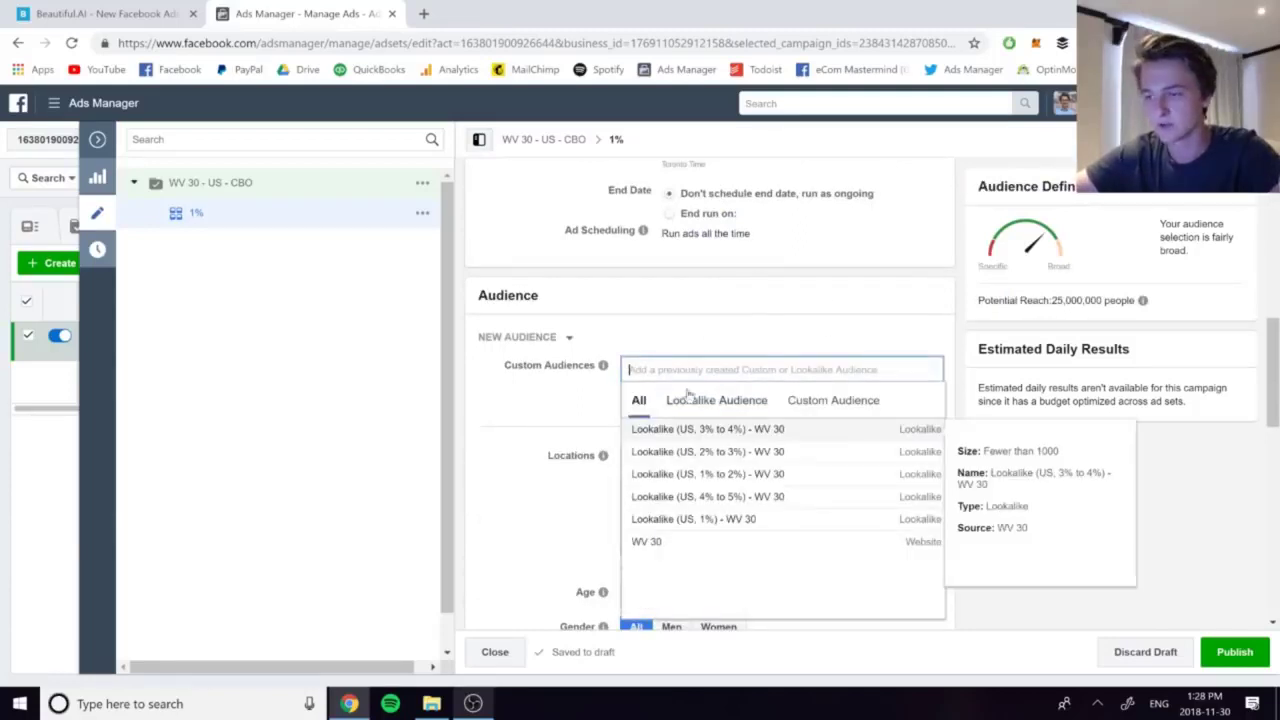
left_click(709, 520)
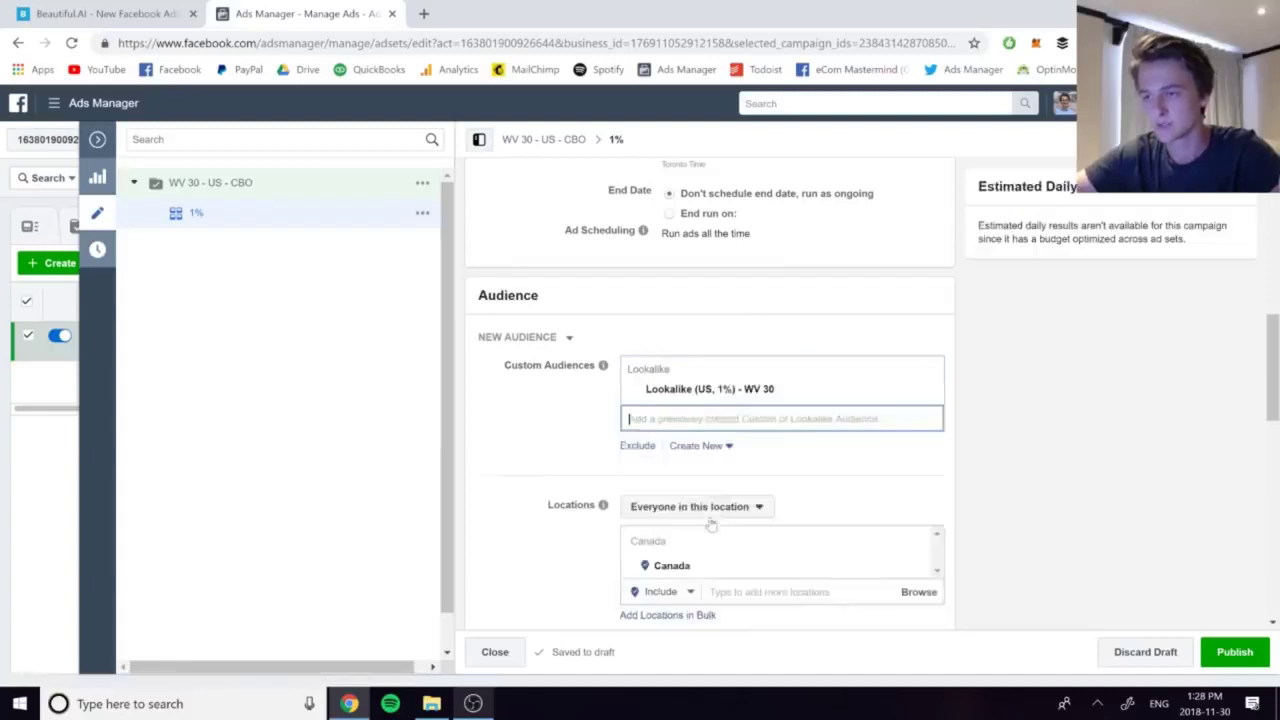
scroll(554, 423, "down", 1)
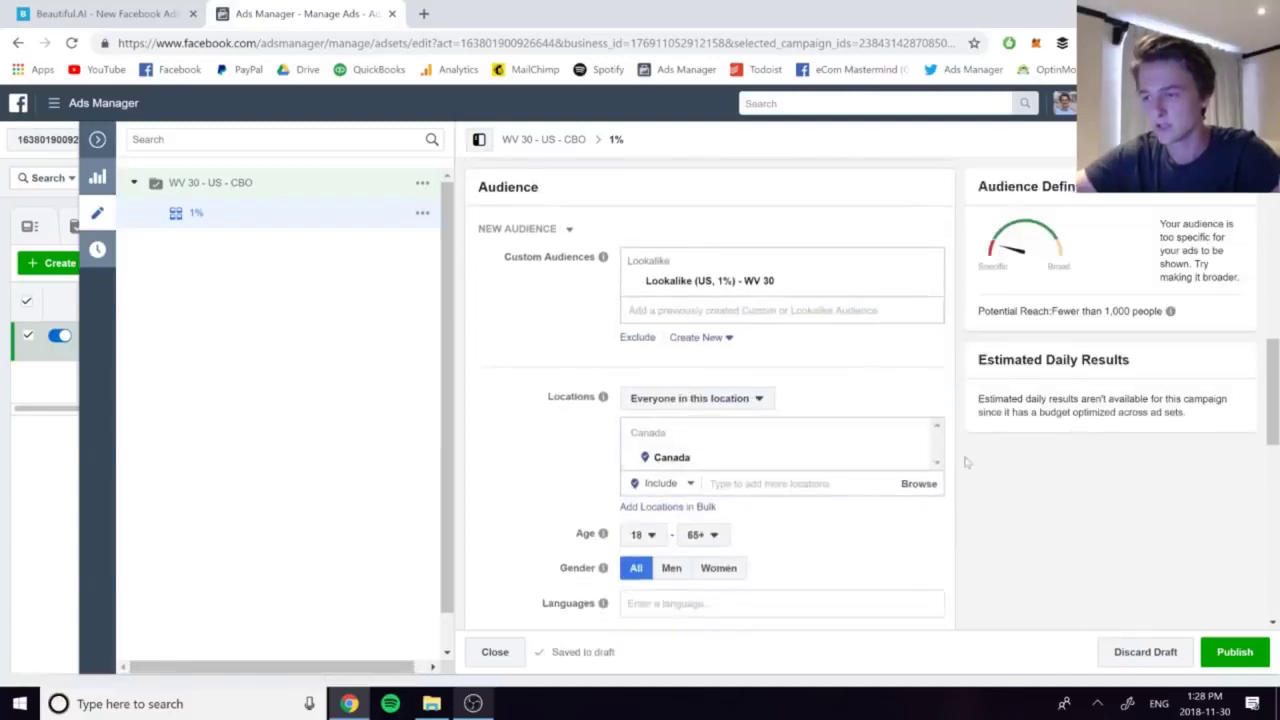
left_click(915, 459)
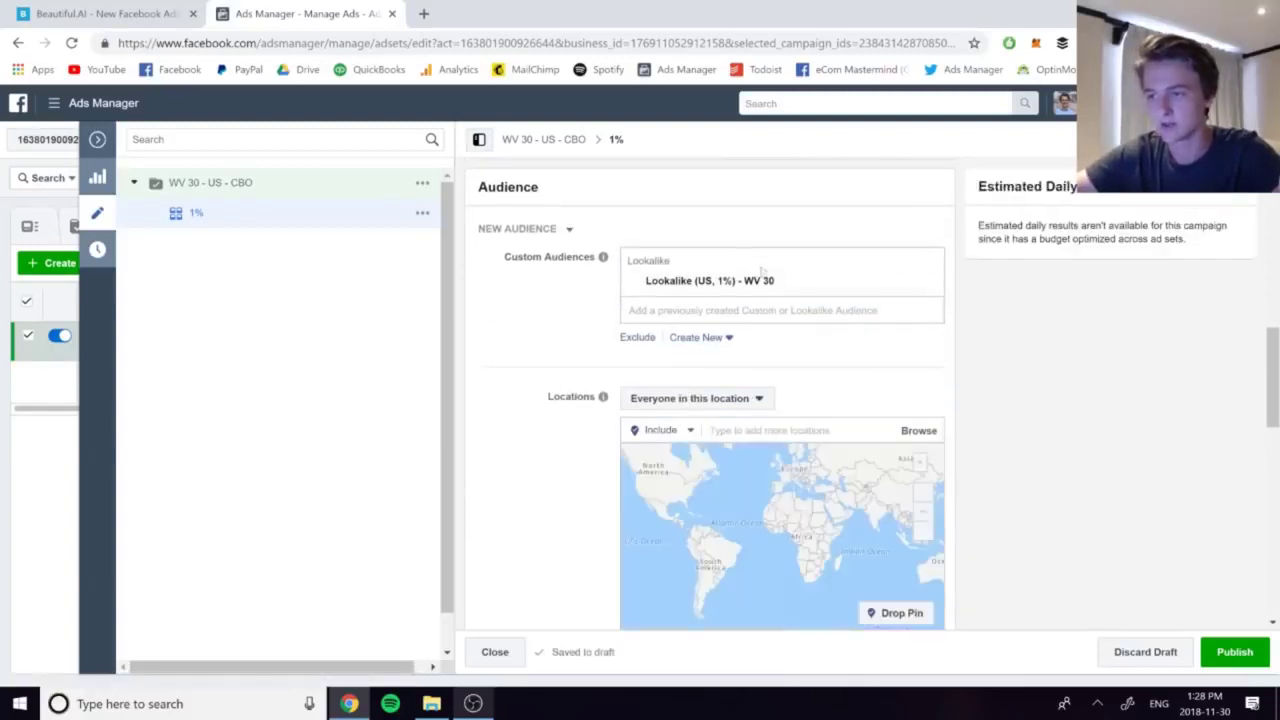
- Lower the minimum age to 13 and switch placements to manual
scroll(577, 350, "down", 1)
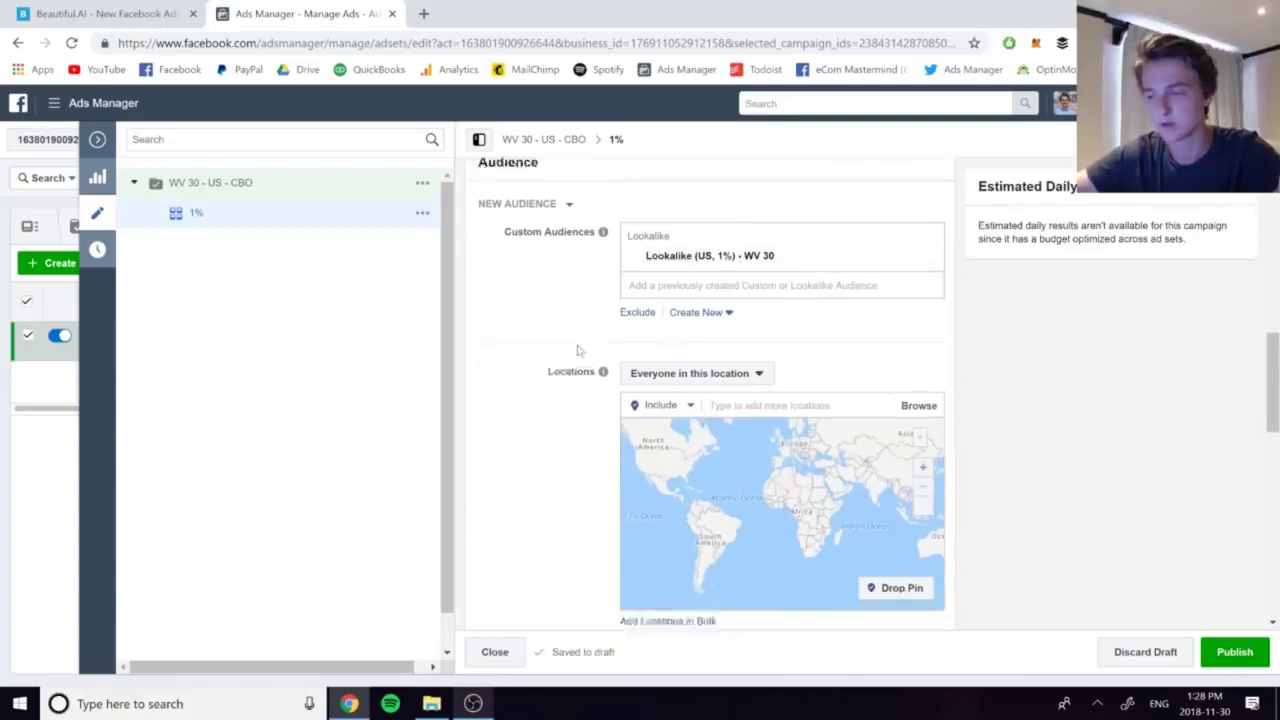
scroll(577, 350, "down", 4)
left_click(647, 228)
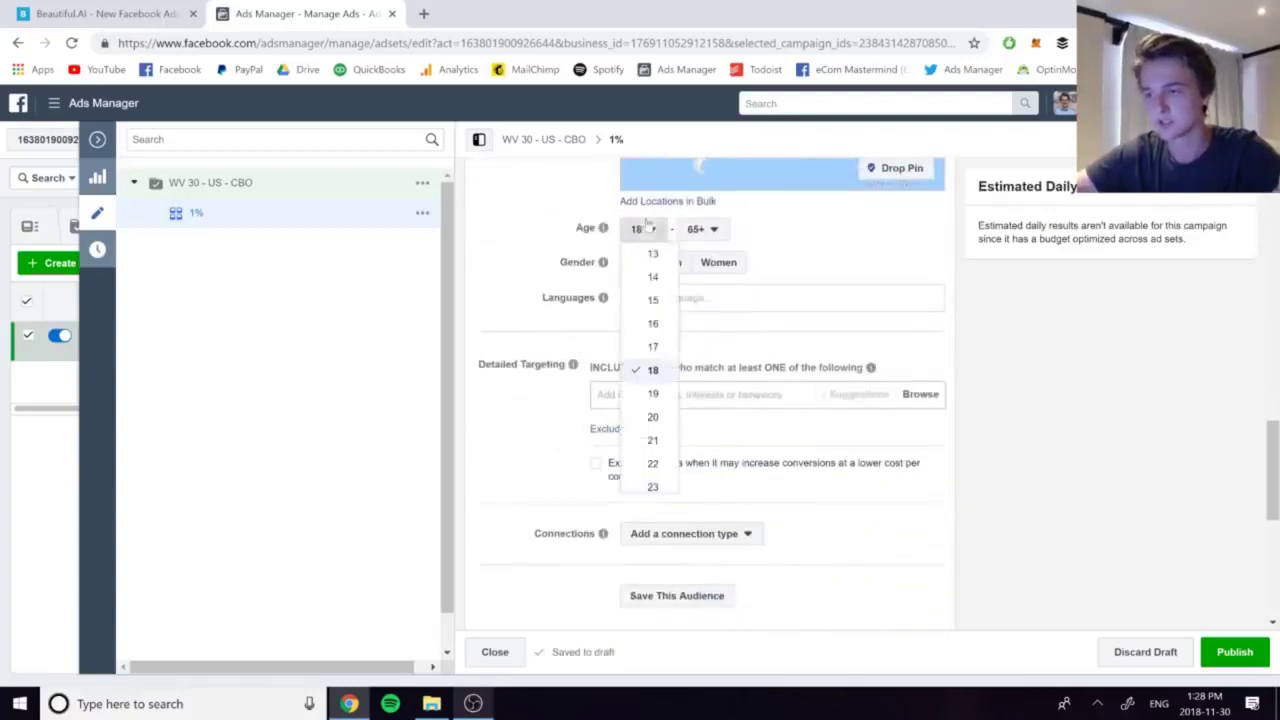
left_click(648, 252)
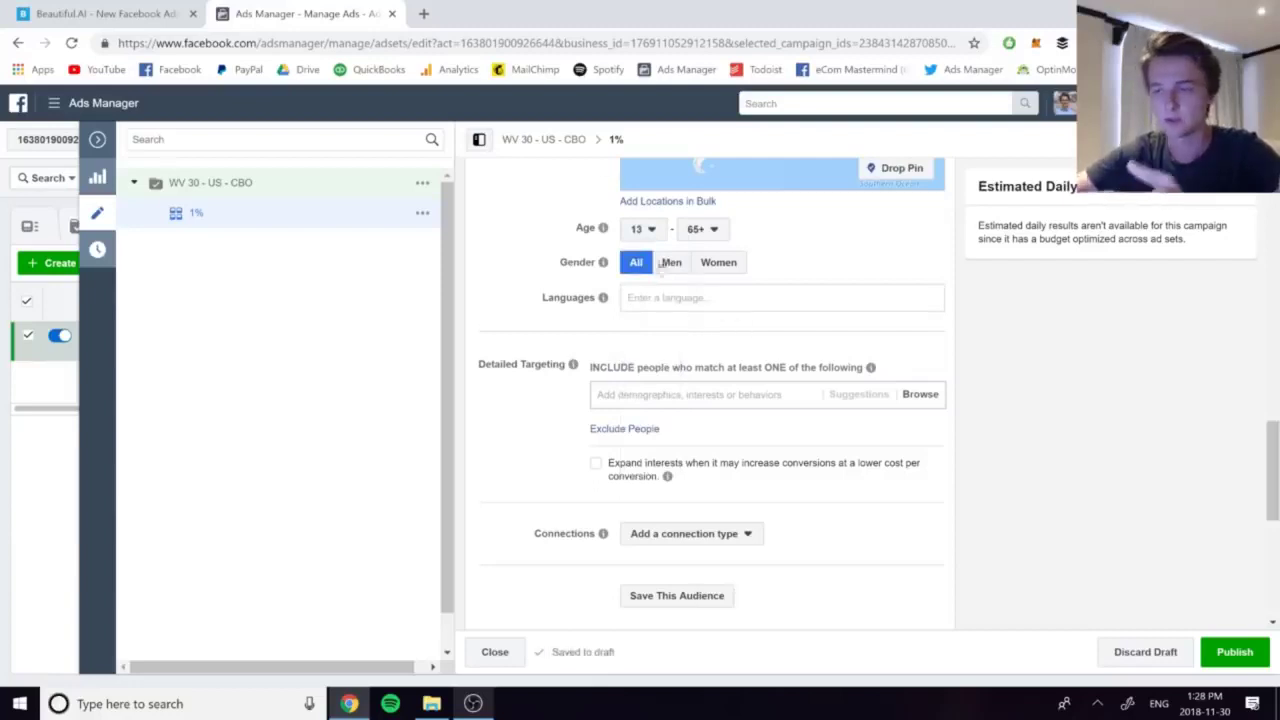
scroll(514, 282, "down", 1)
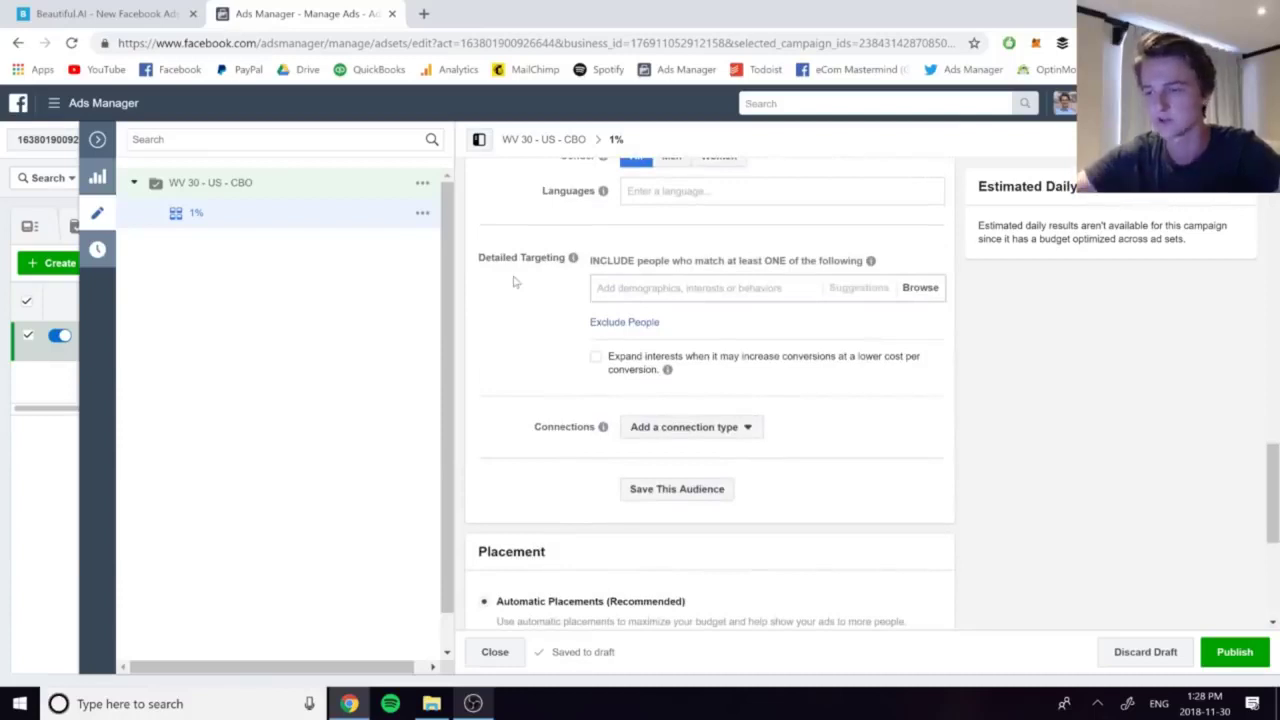
scroll(514, 282, "down", 2)
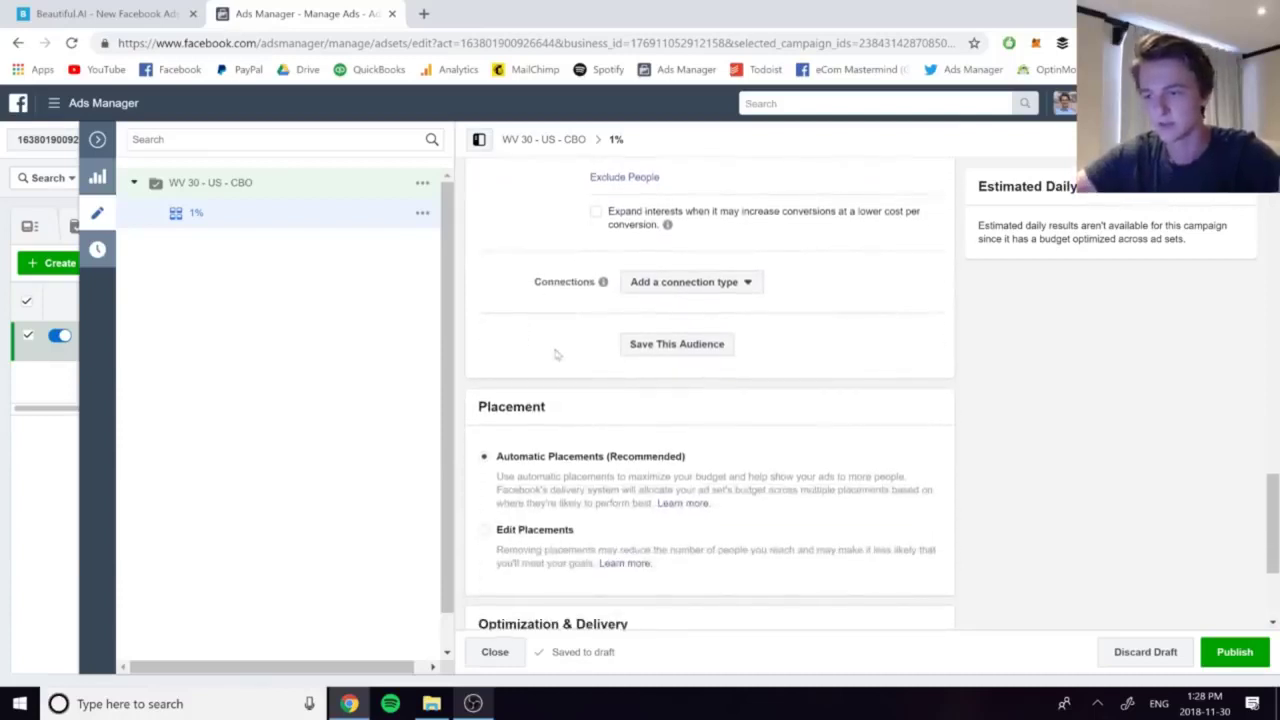
scroll(548, 354, "down", 1)
left_click(510, 398)
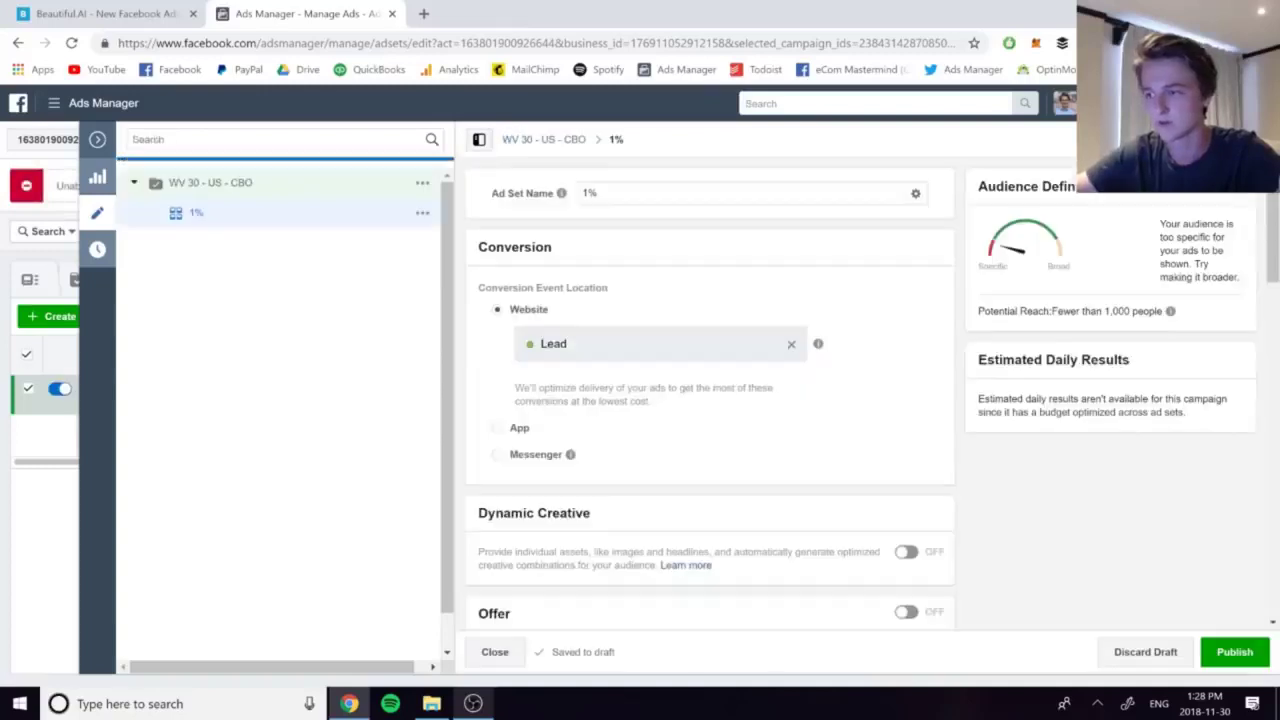
- Keep only Facebook Feeds and Instagram Feed placements, dropping Instagram Stories and Audience Network
scroll(520, 389, "down", 12)
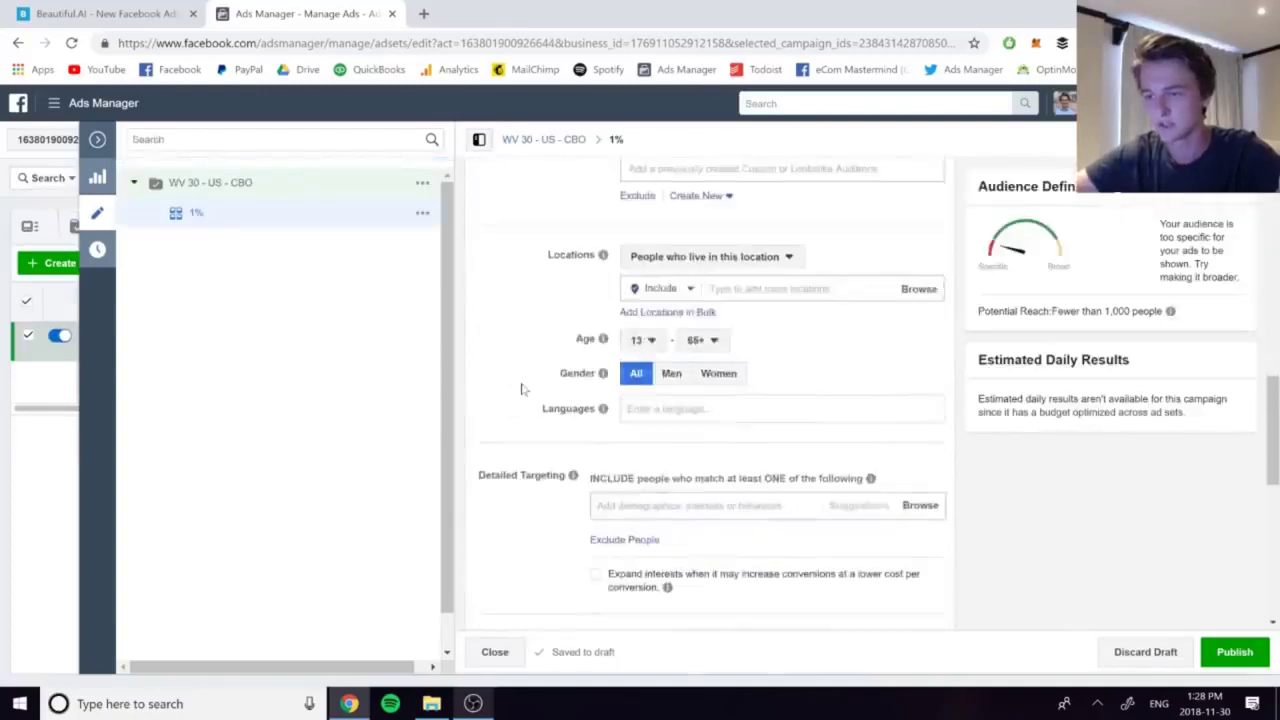
scroll(520, 389, "down", 3)
left_click(528, 376)
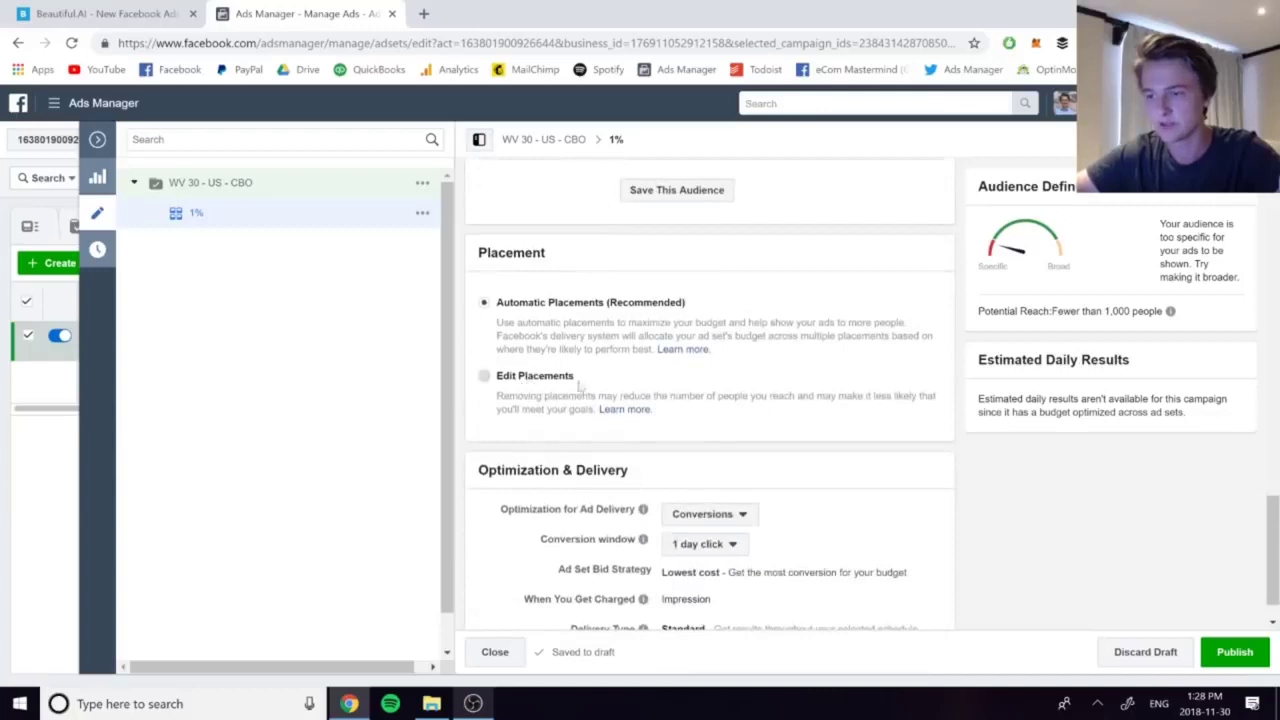
scroll(718, 420, "down", 3)
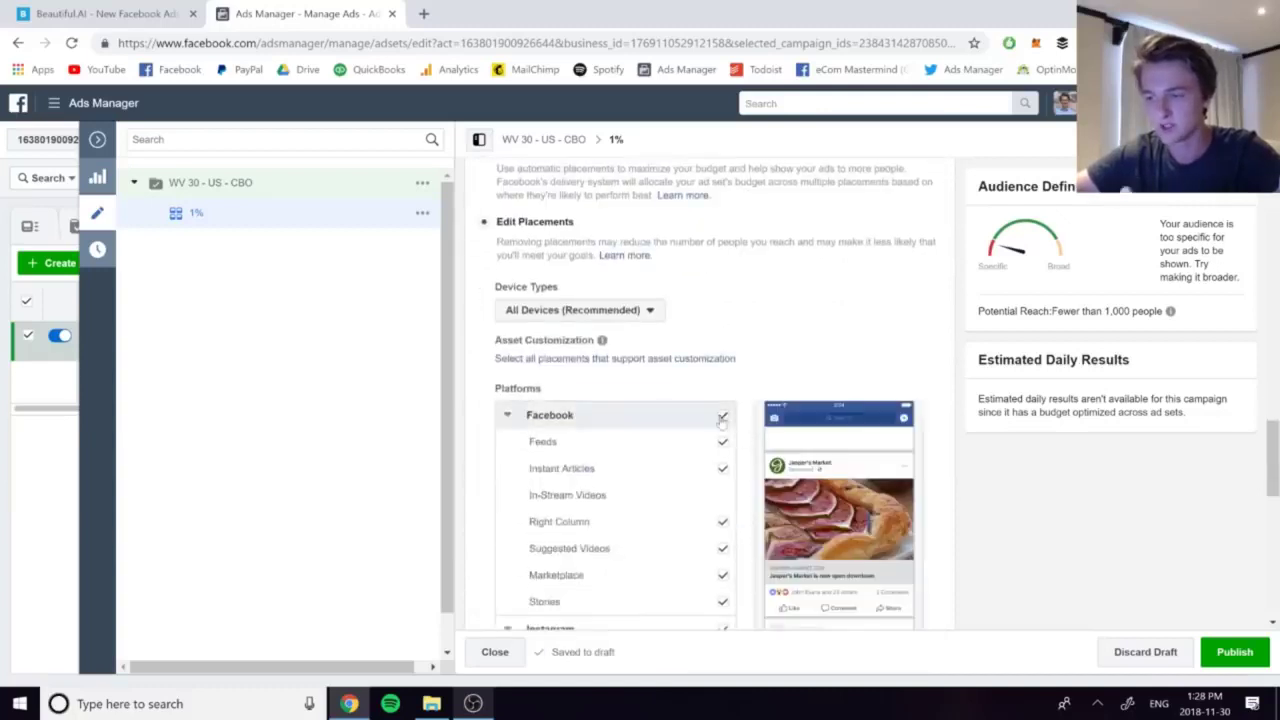
left_click(722, 415)
scroll(798, 485, "down", 1)
left_click(722, 371)
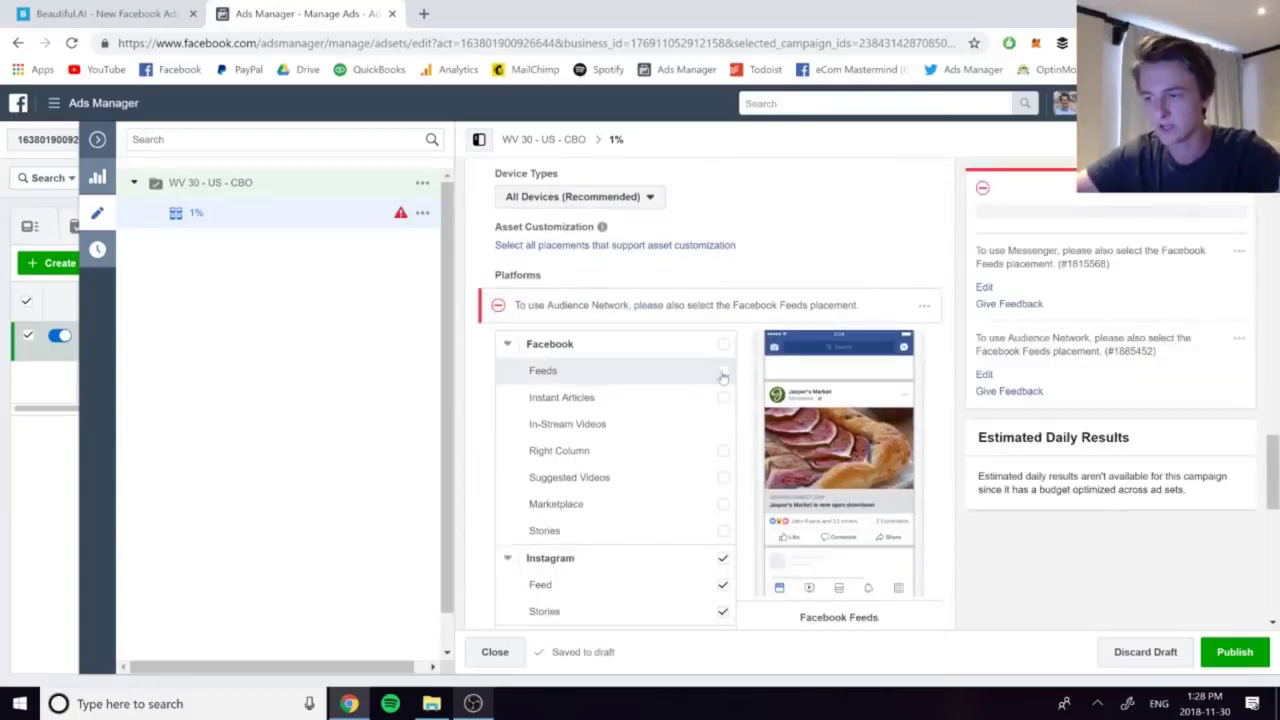
scroll(730, 380, "down", 2)
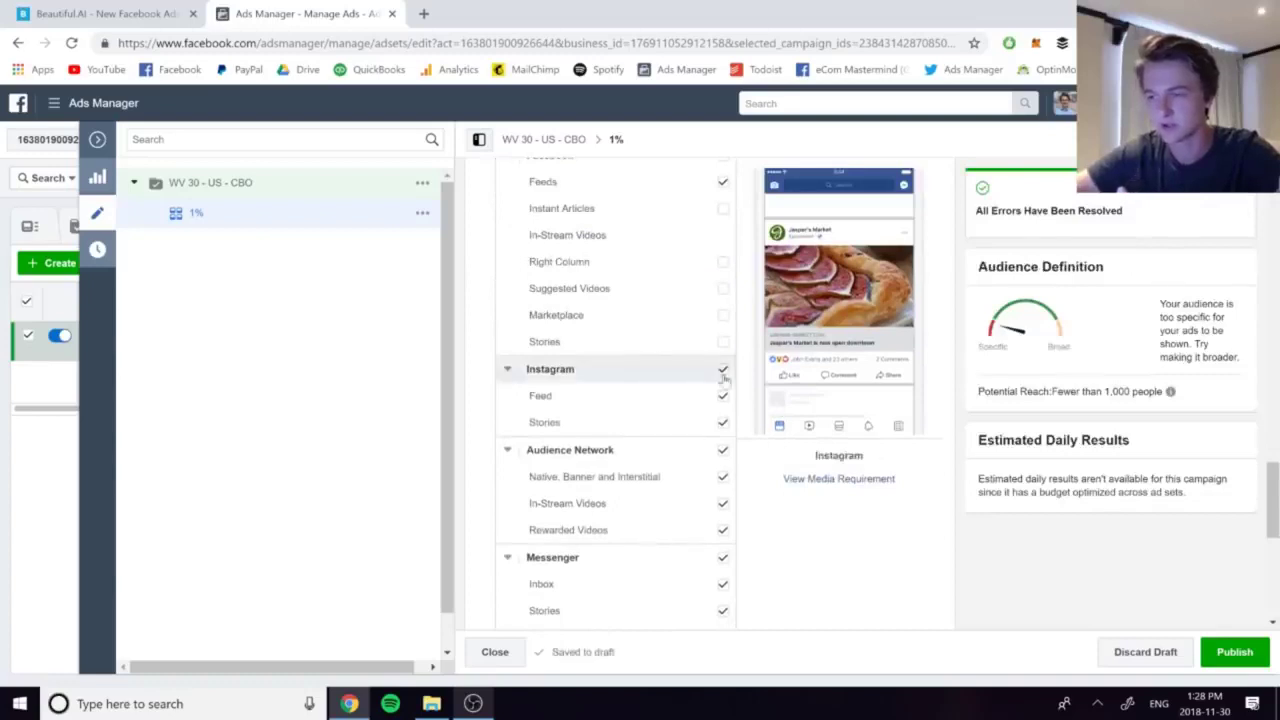
left_click(722, 422)
left_click(722, 452)
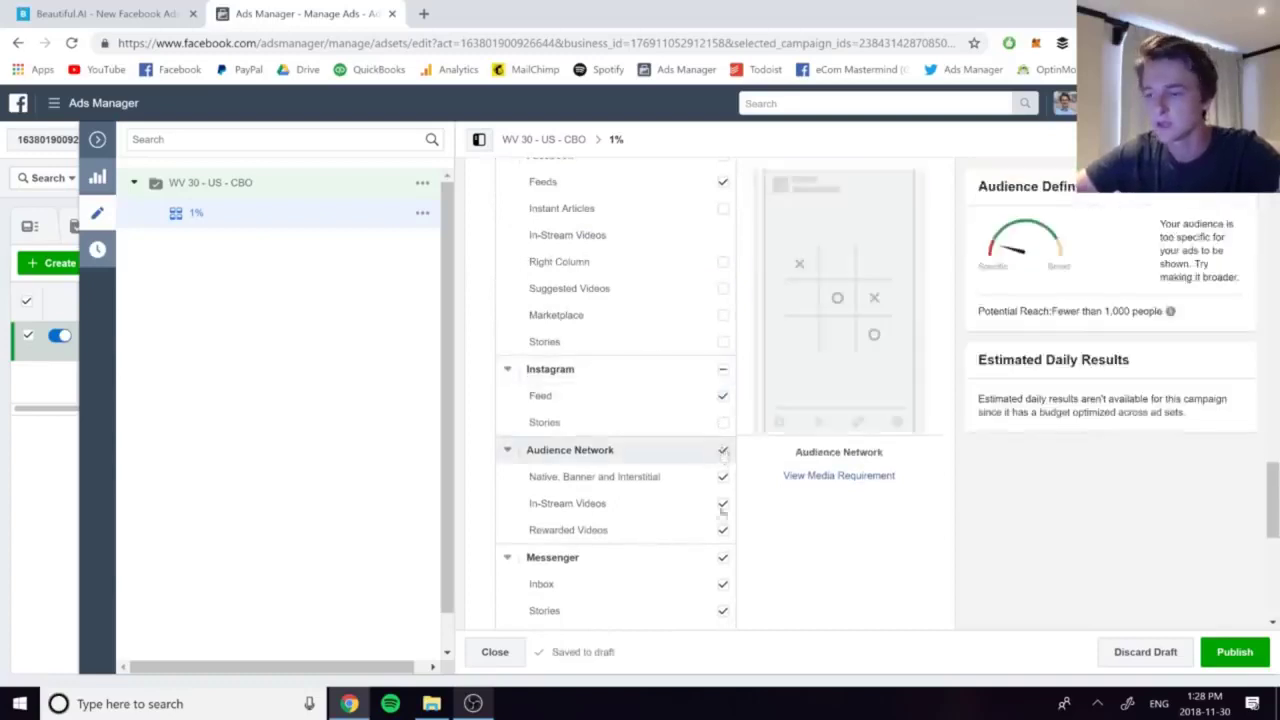
scroll(851, 574, "down", 3)
scroll(855, 578, "down", 3)
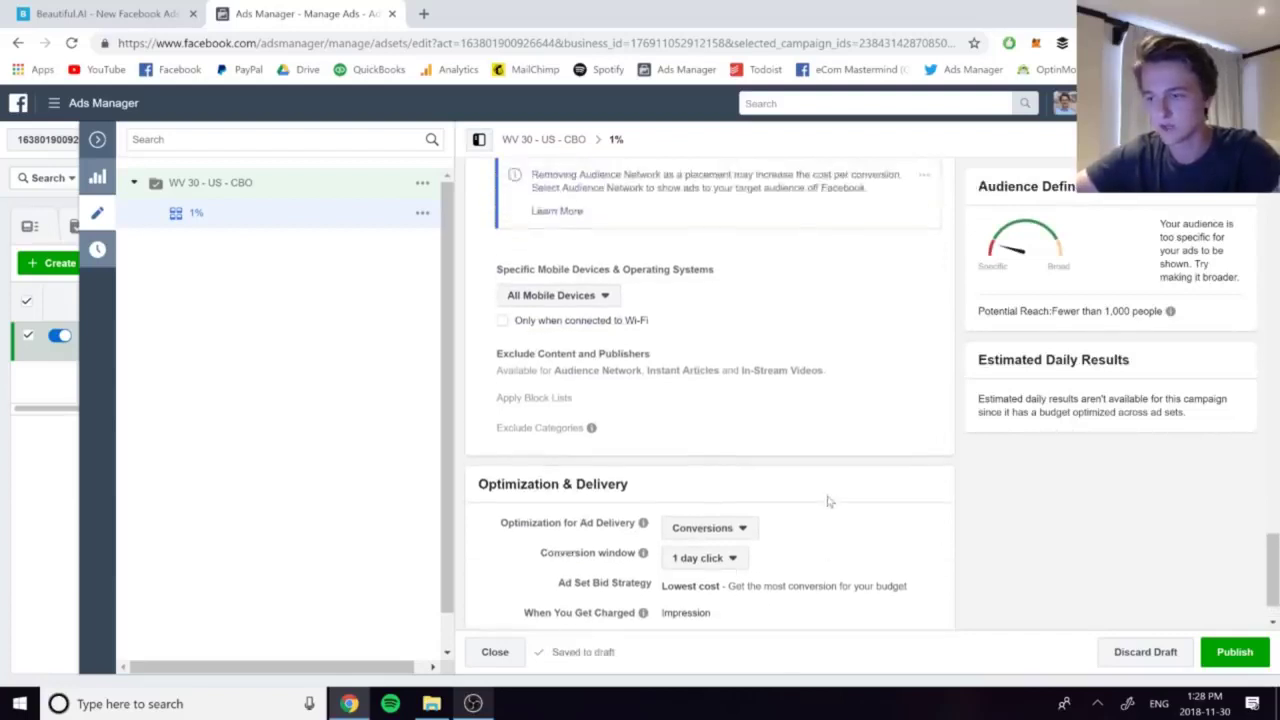
- Duplicate the 1% ad set into 4 copies within the original campaign
key("Escape")
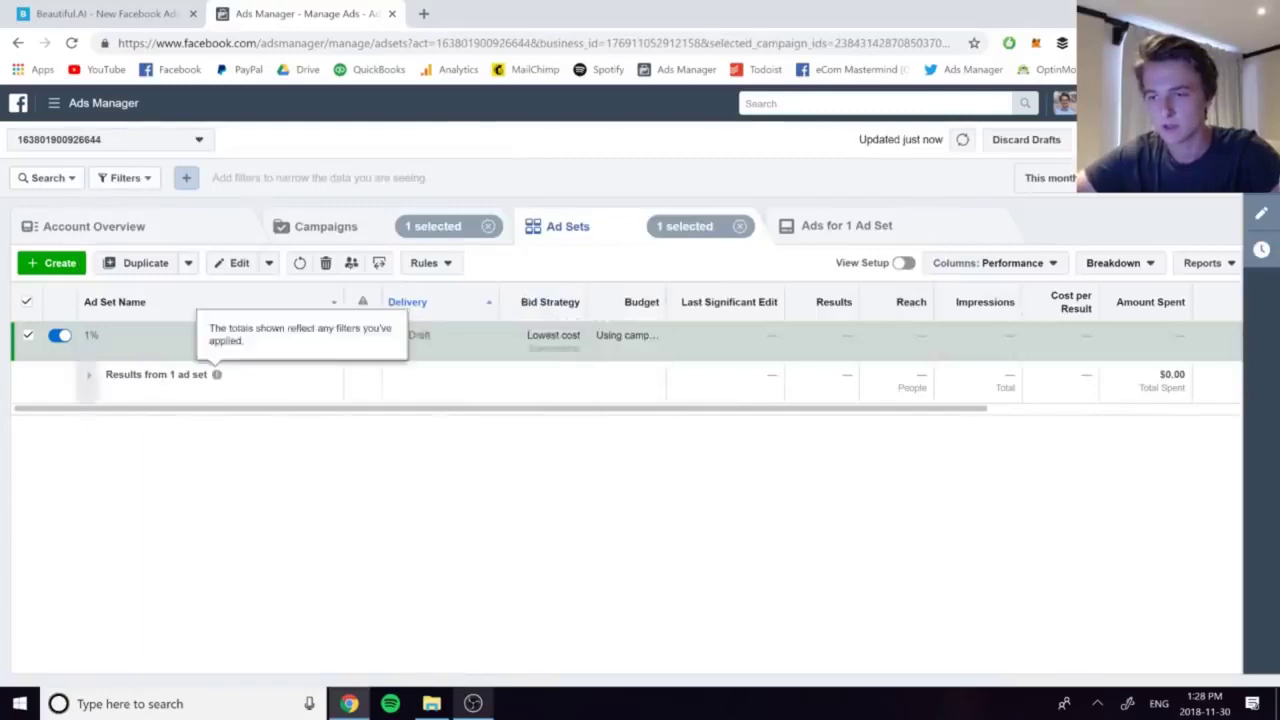
left_click(200, 348)
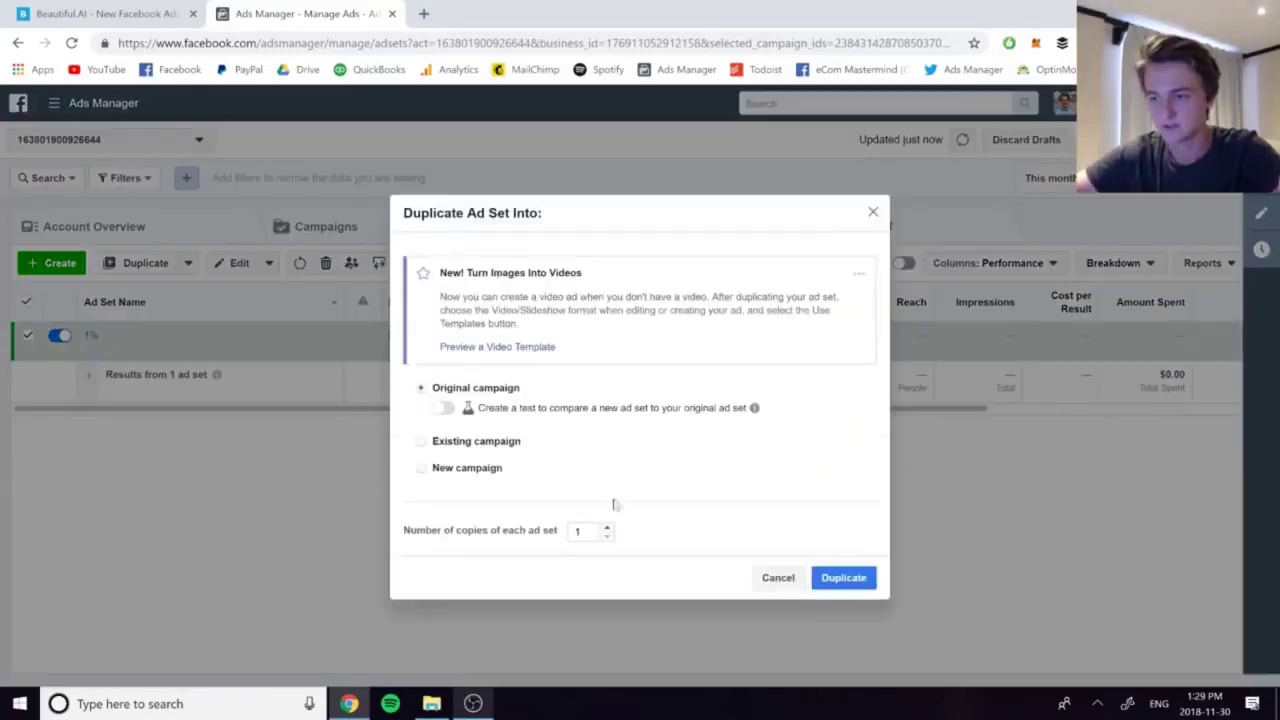
double_click(606, 531)
double_click(607, 490)
left_click(840, 537)
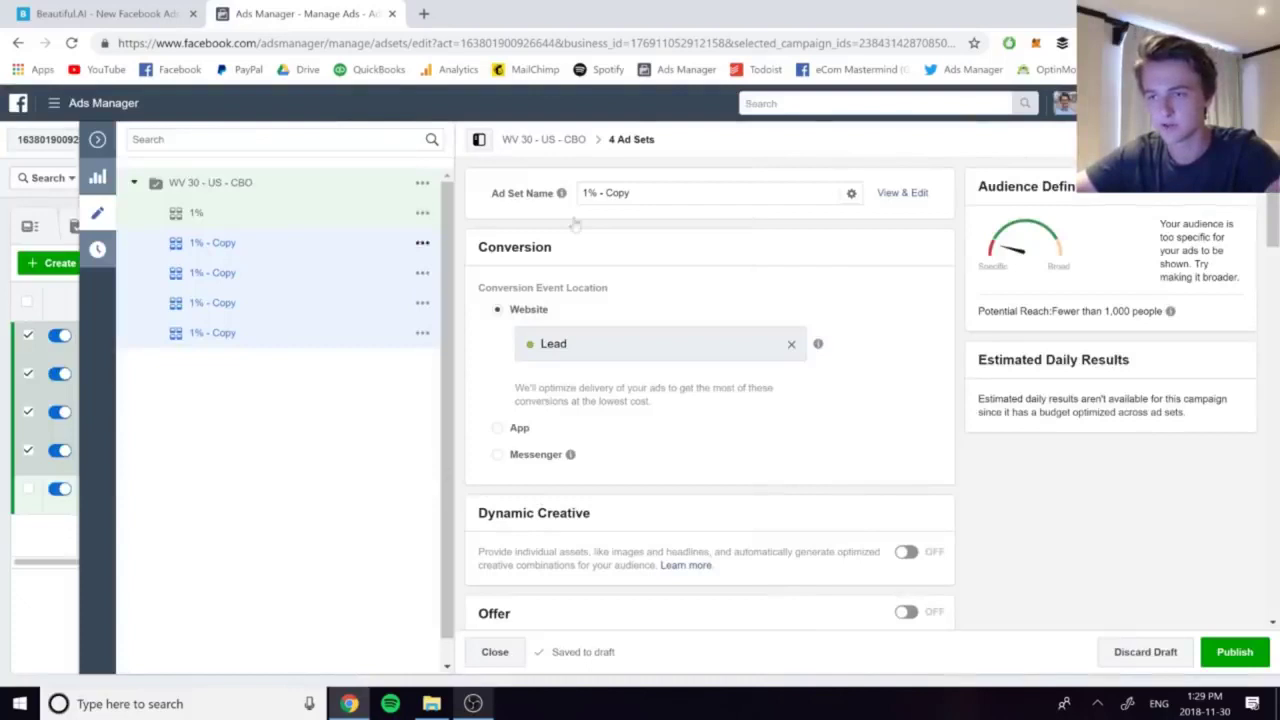
- Rename the first copy from '1% - Copy' to '1-2%'
left_click(589, 193)
type("-2")
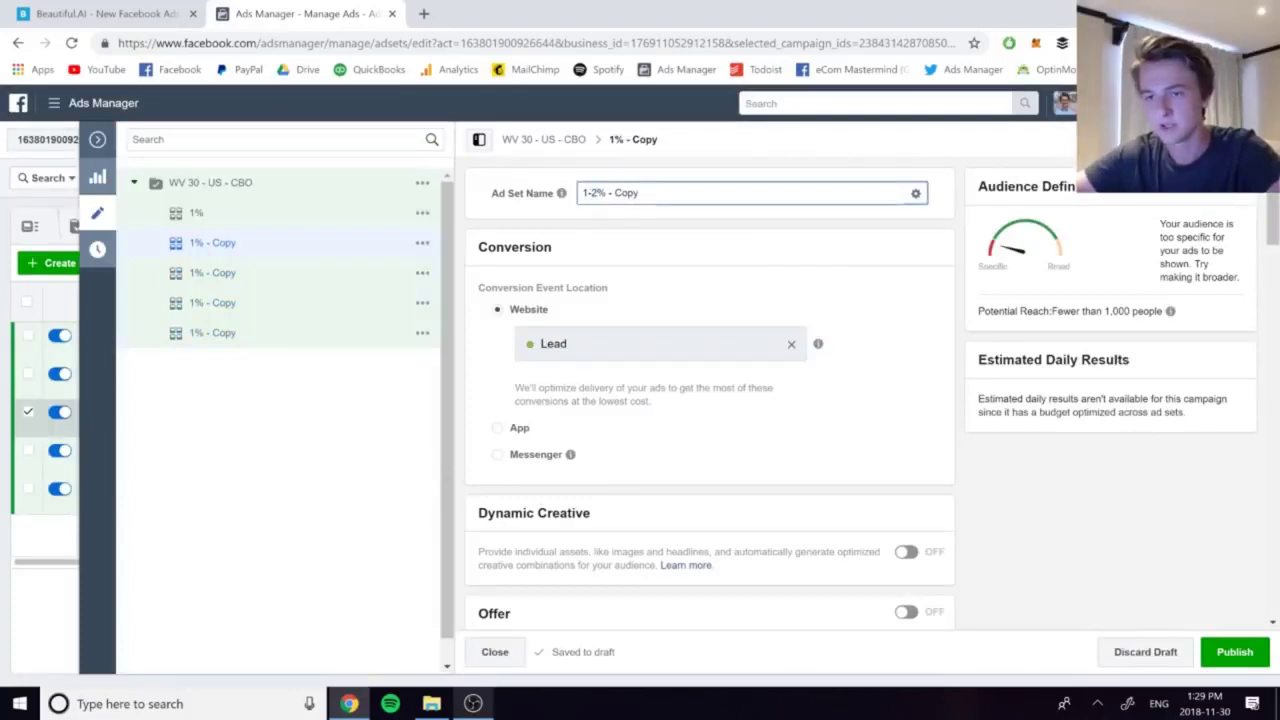
key("shift+End")
key("BackSpace")
key("Return")
- Replace the 1% lookalike with the Lookalike (US, 1% to 2%) - WV 30 audience
scroll(790, 337, "down", 4)
scroll(790, 337, "down", 5)
left_click(700, 225)
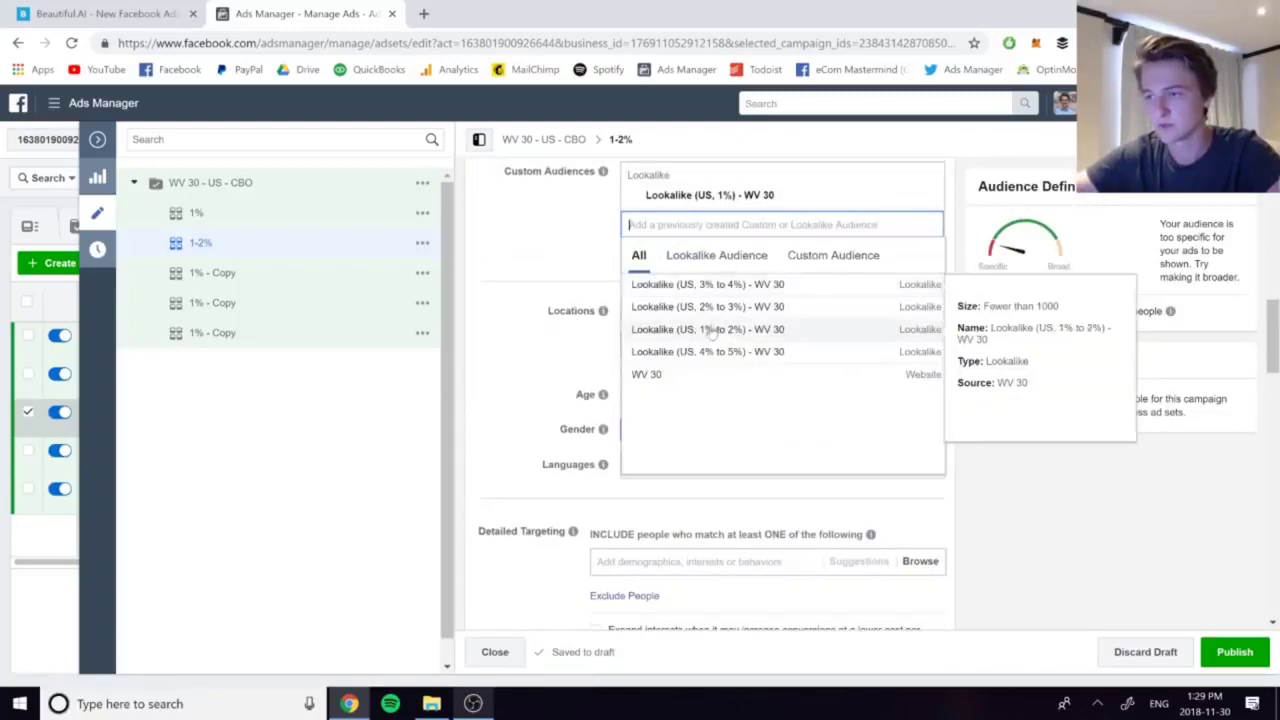
left_click(707, 284)
left_click(928, 217)
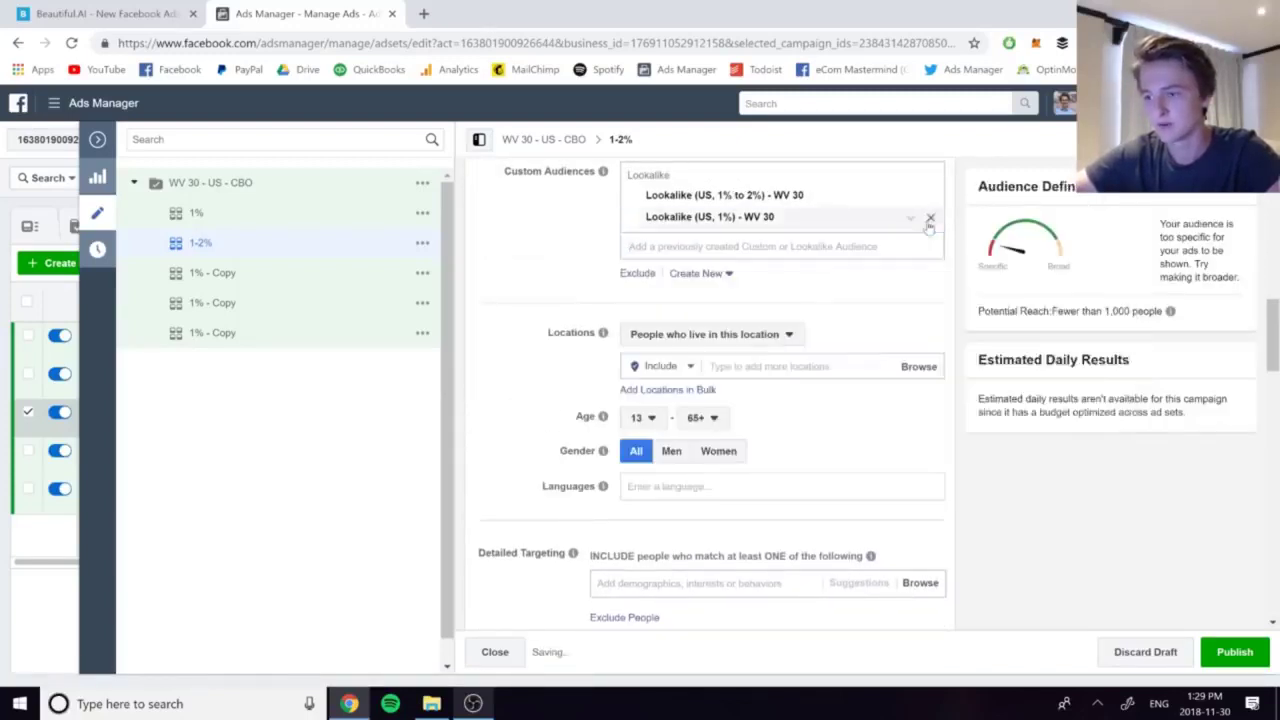
scroll(515, 410, "down", 4)
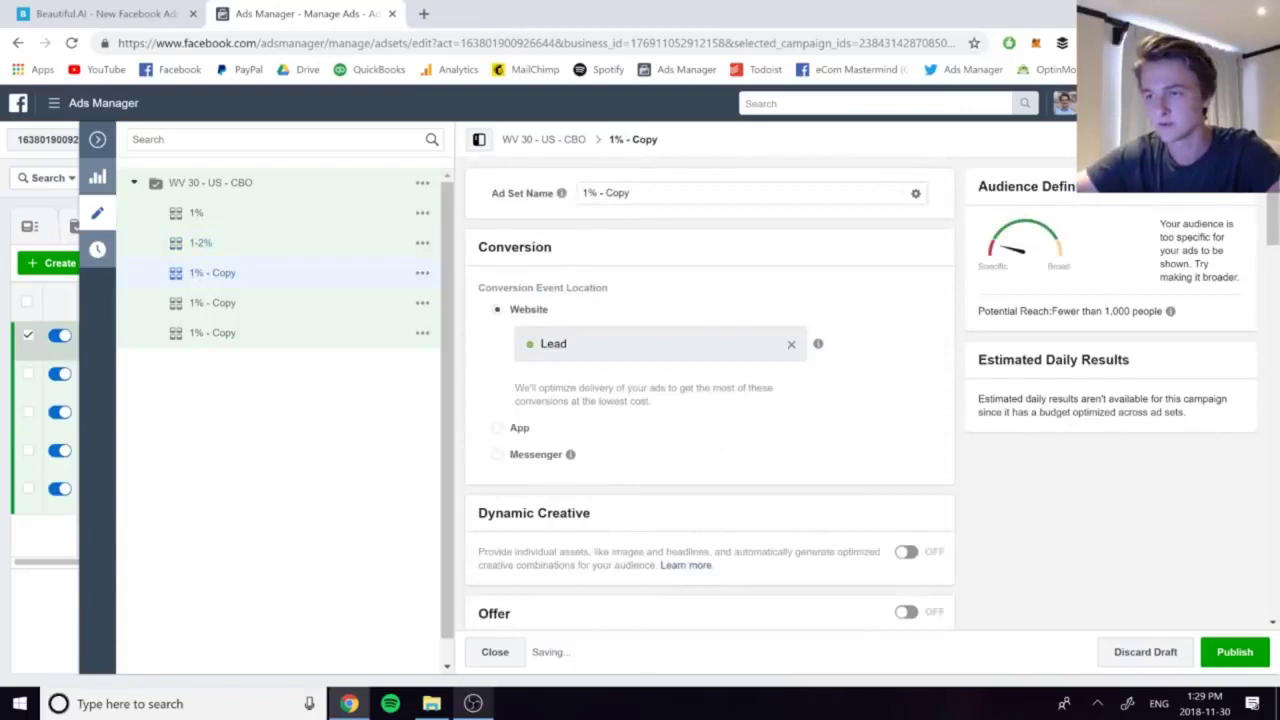
- Rename the second copied ad set to 2-3%
left_click(675, 207)
key("ctrl+a")
type("2-3")
type("%")
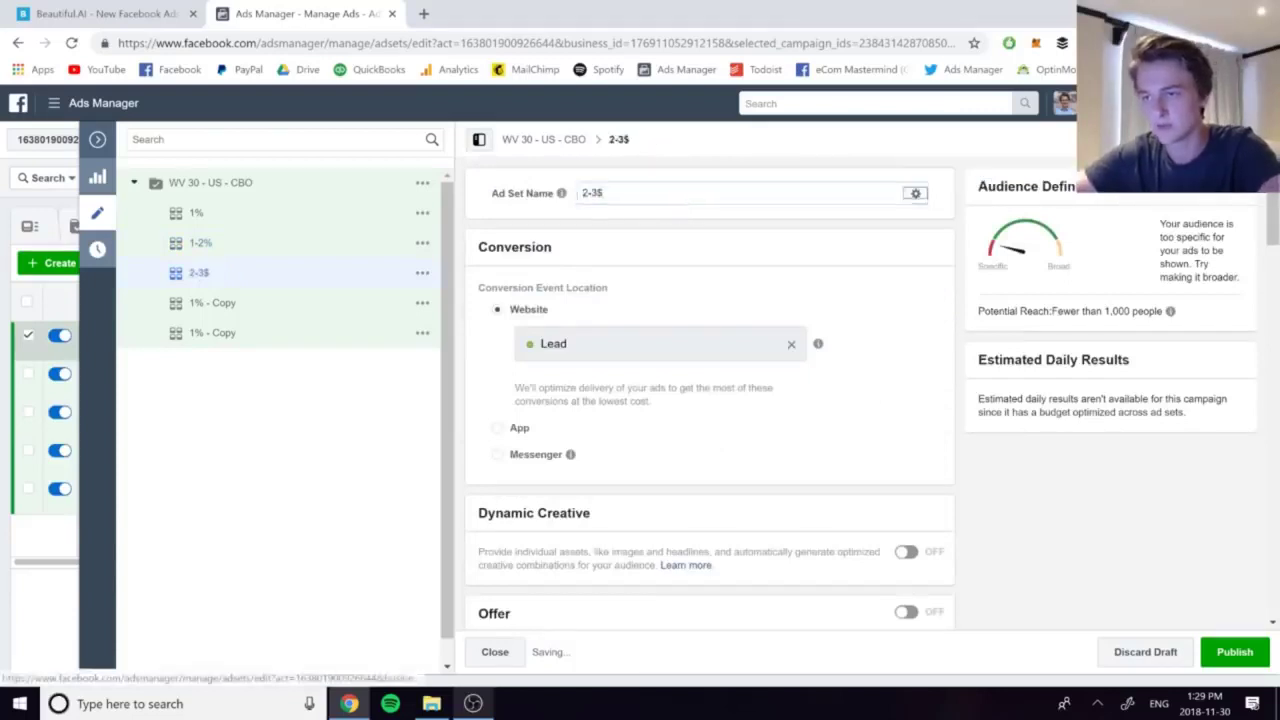
- Swap the 1% lookalike for Lookalike (US, 2% to 3%) - WV 30 and close the editor
scroll(623, 197, "down", 7)
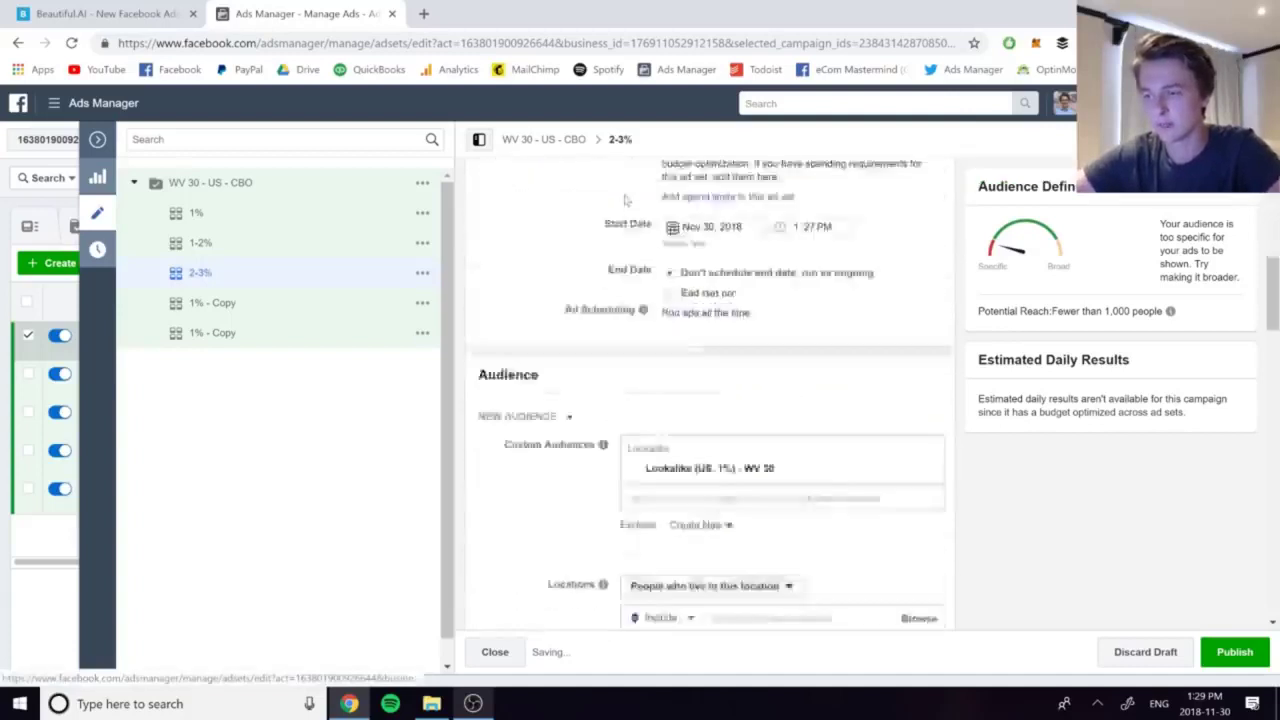
left_click(680, 293)
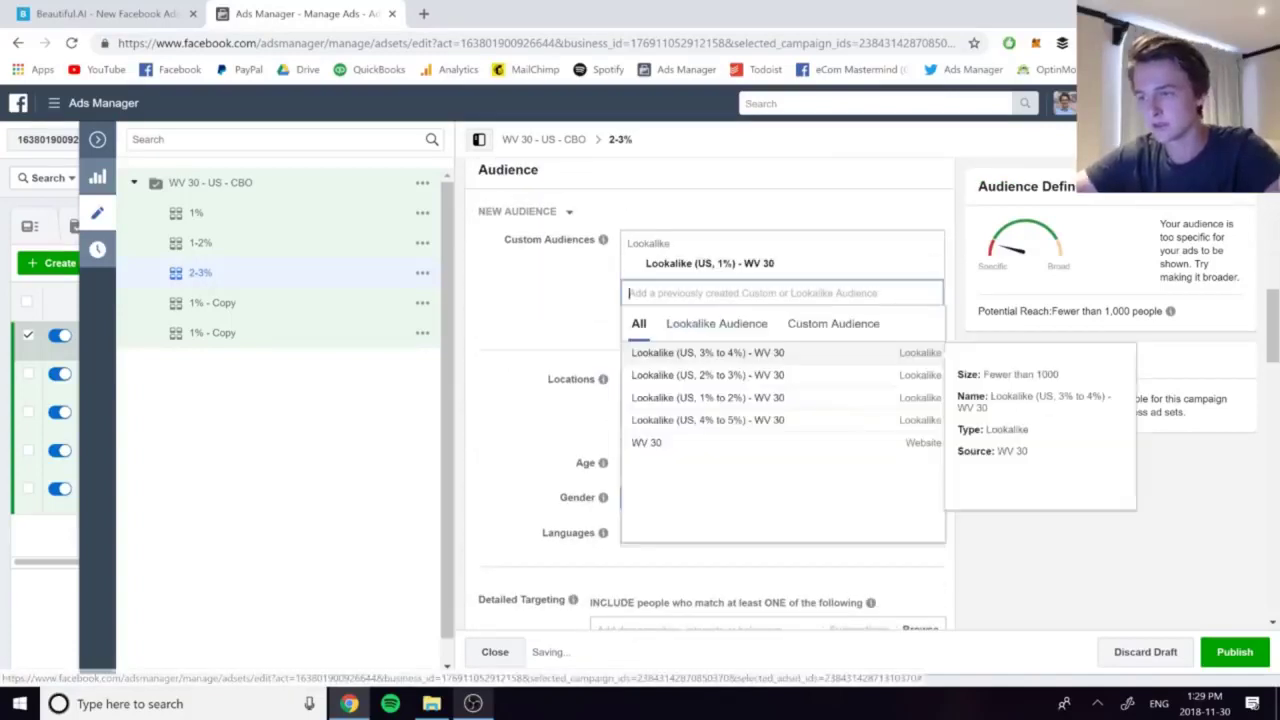
left_click(714, 375)
left_click(930, 287)
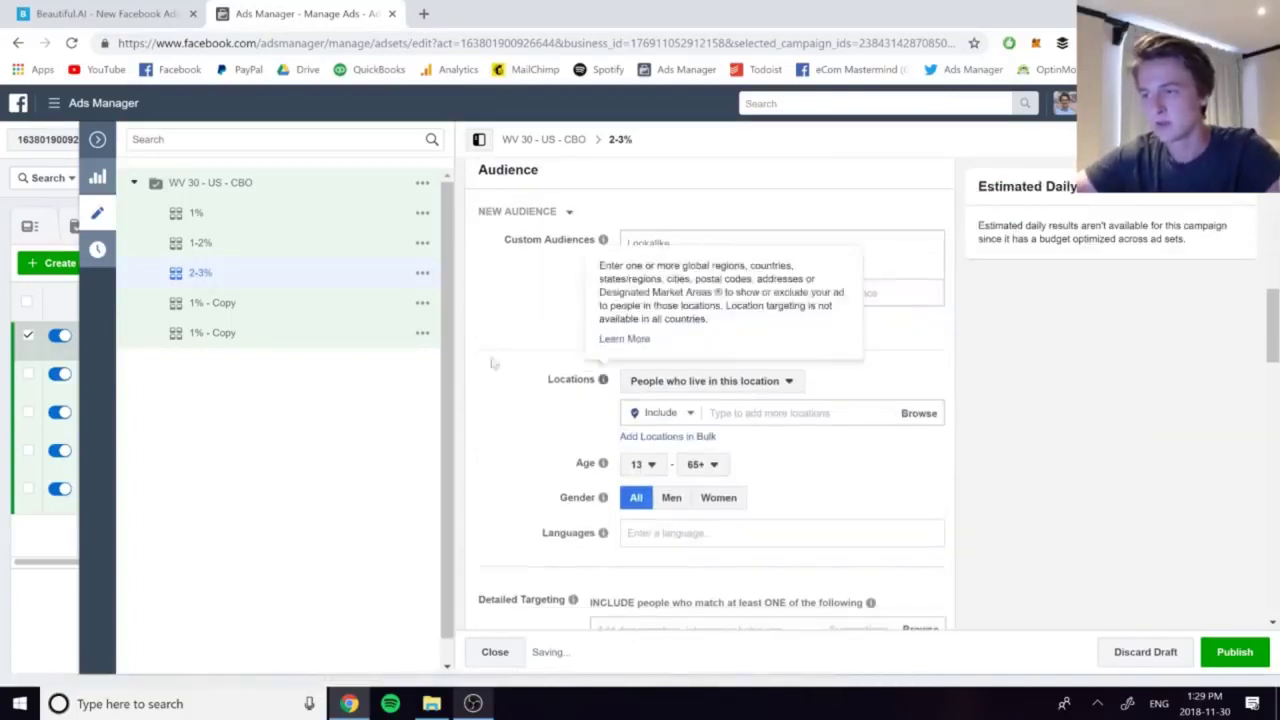
scroll(699, 413, "down", 5)
scroll(697, 411, "down", 10)
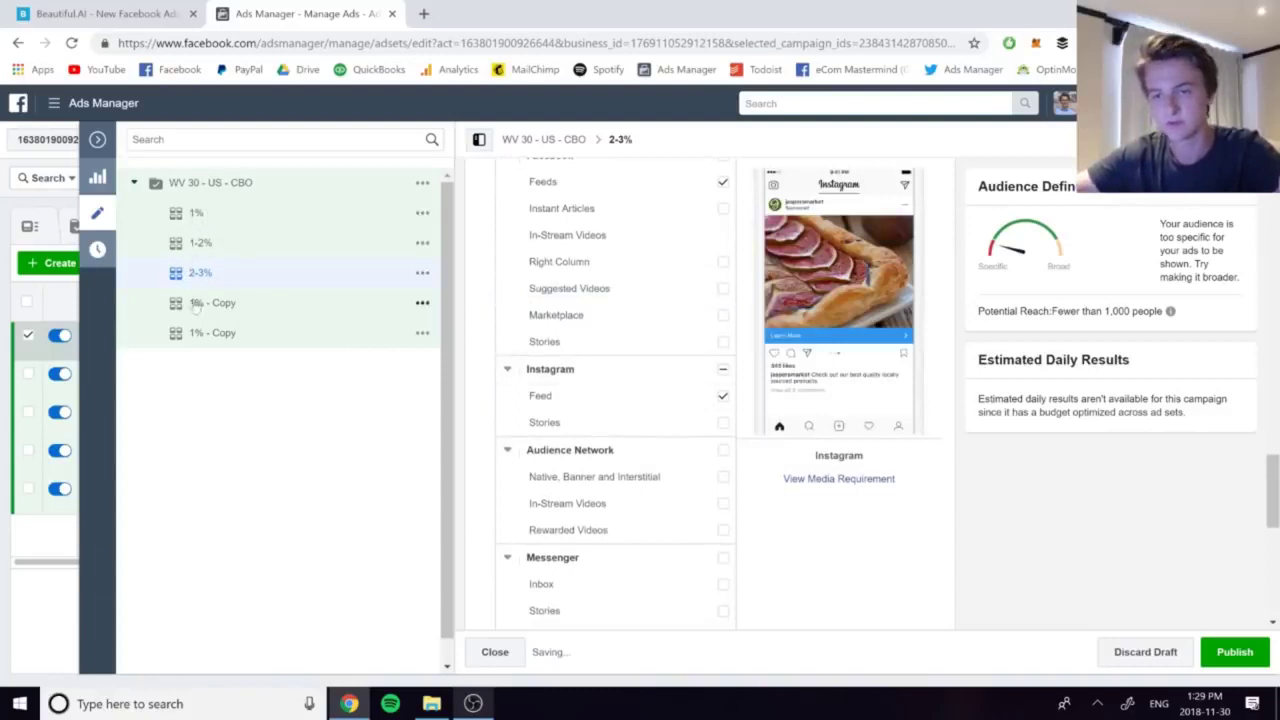
left_click(495, 651)
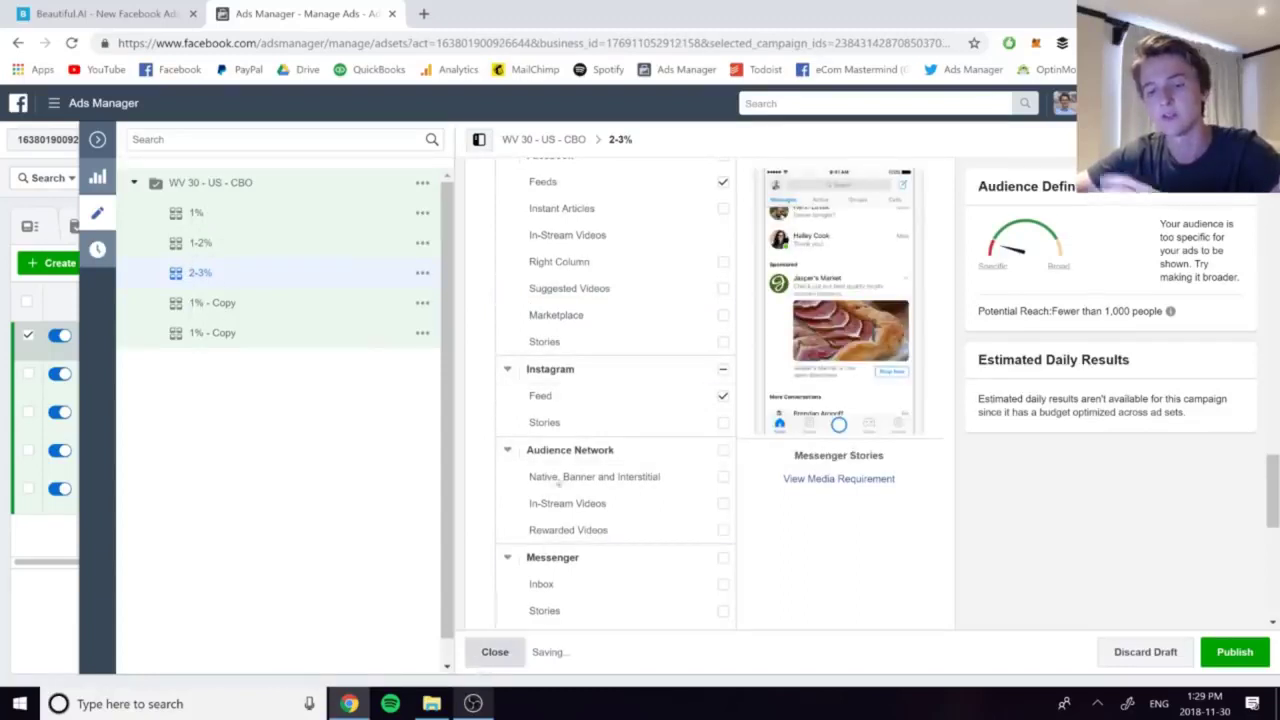